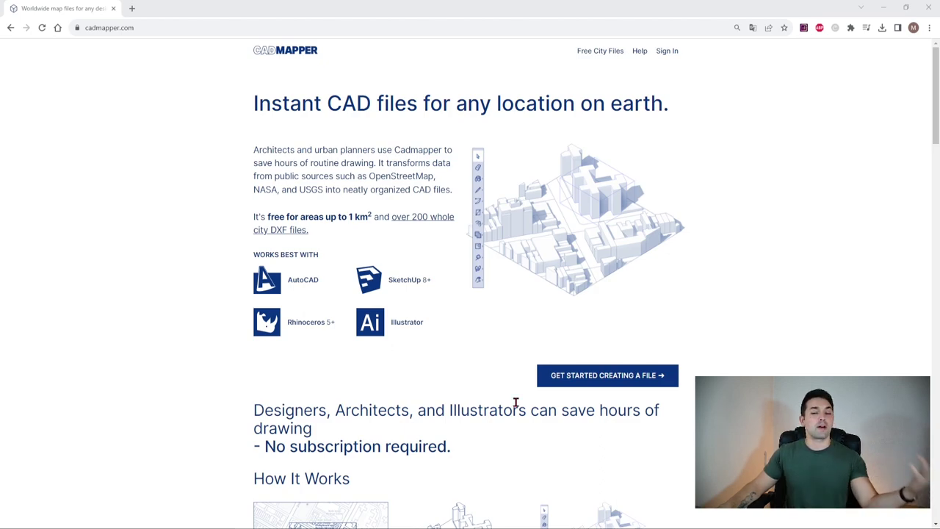
# Step: Start a new map file from the Cadmapper homepage to reach the Create Map page
pyautogui.click(603, 383)
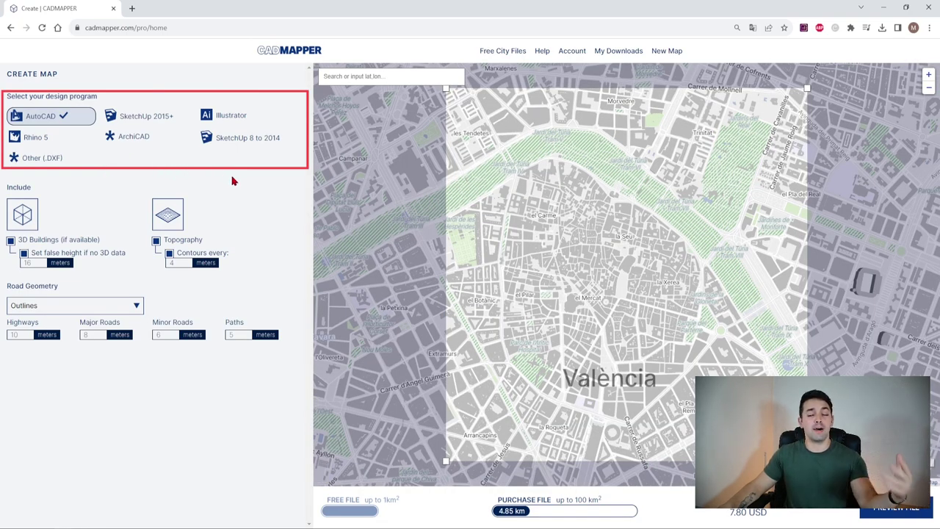
pyautogui.click(48, 157)
pyautogui.click(49, 124)
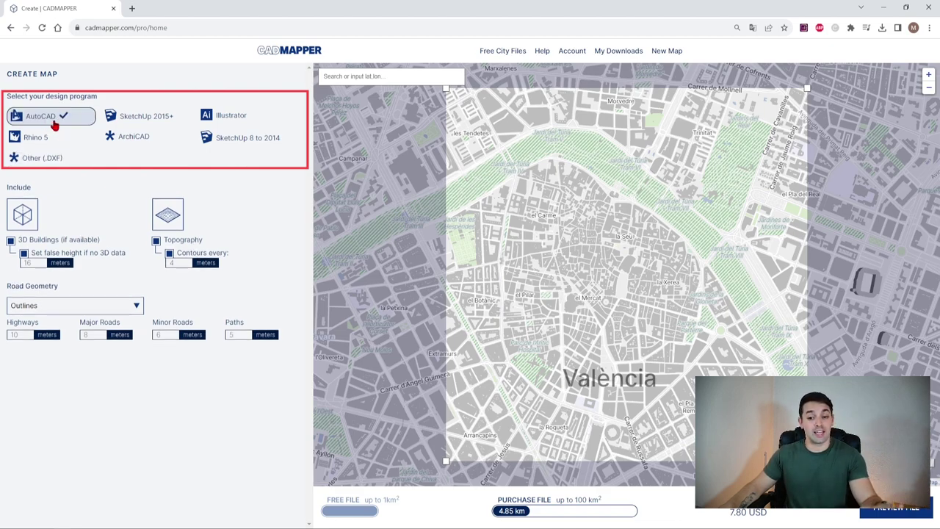
pyautogui.click(149, 123)
pyautogui.click(203, 122)
pyautogui.click(128, 134)
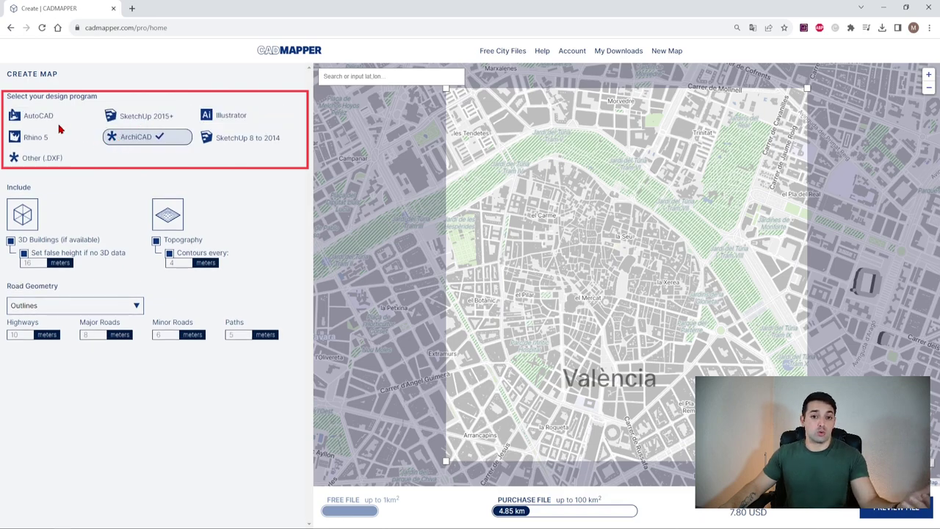
pyautogui.click(44, 125)
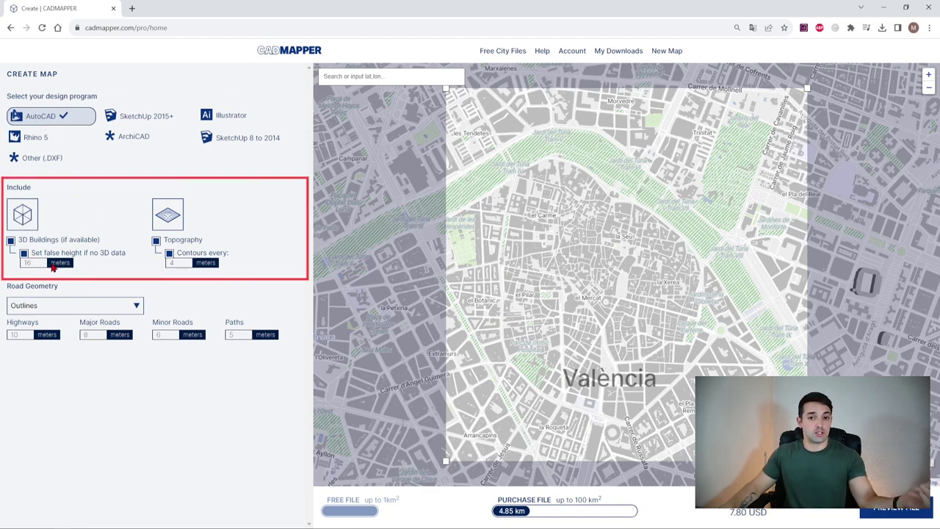
pyautogui.click(11, 244)
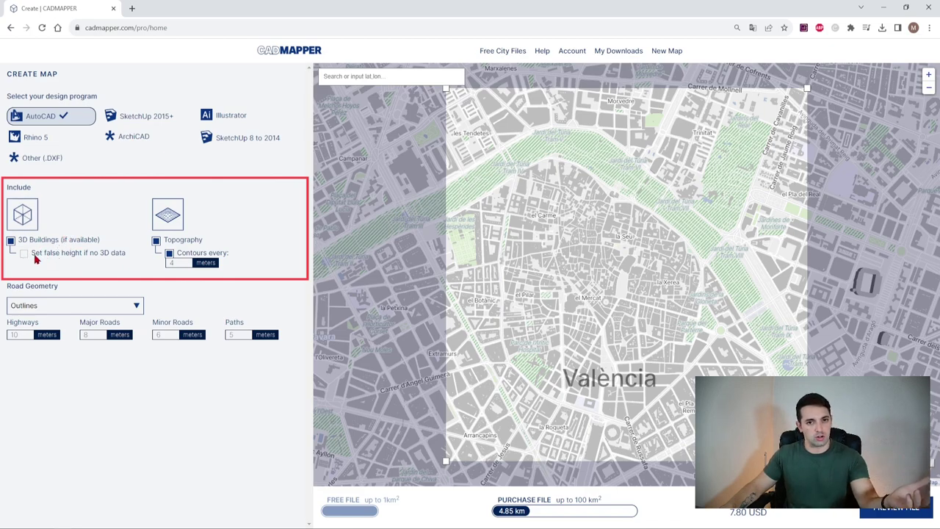
pyautogui.click(25, 255)
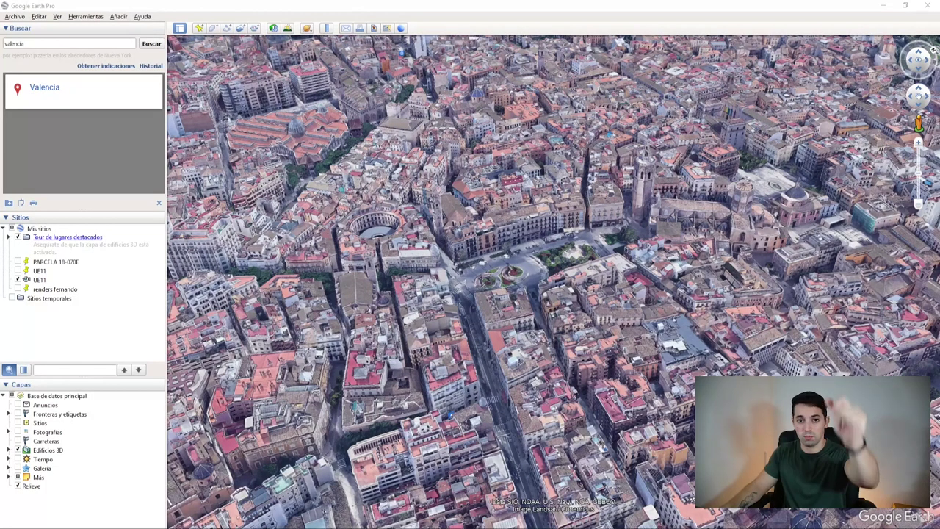
pyautogui.moveTo(470, 279)
pyautogui.mouseDown(button='middle')
pyautogui.moveTo(485, 268)
pyautogui.moveTo(483, 244)
pyautogui.mouseUp(button='middle')
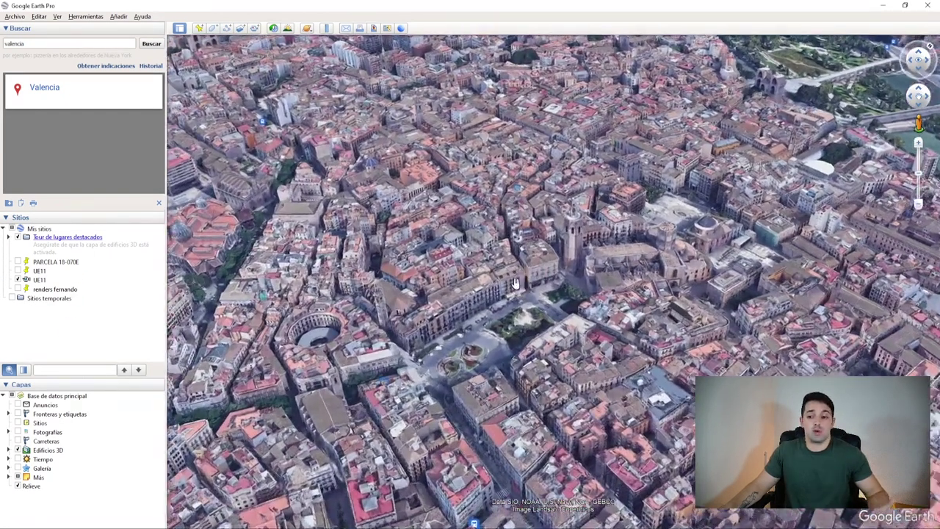
pyautogui.scroll(2, 462, 275)
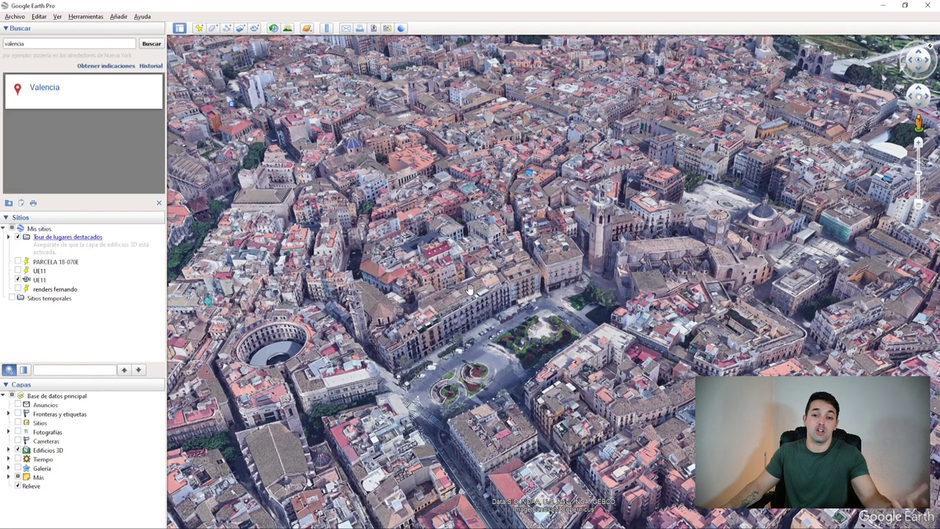
pyautogui.scroll(3, 470, 290)
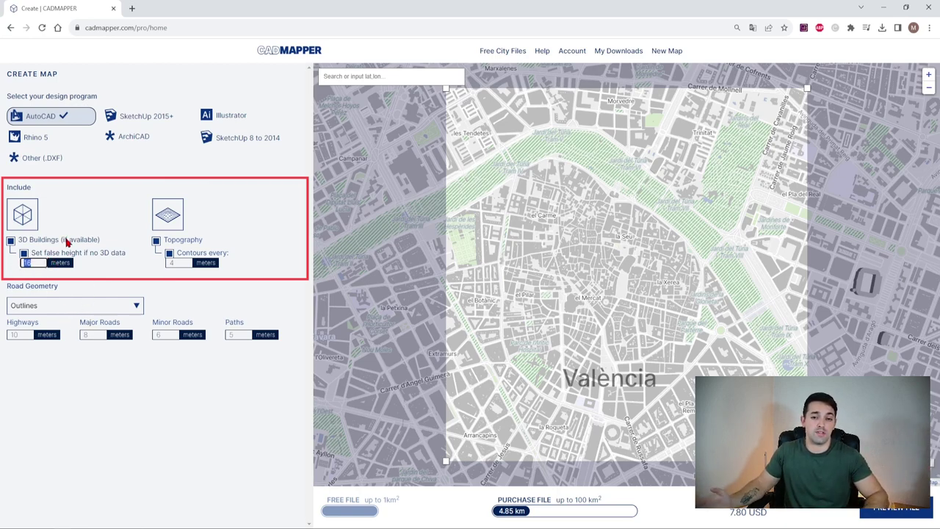
pyautogui.click(197, 272)
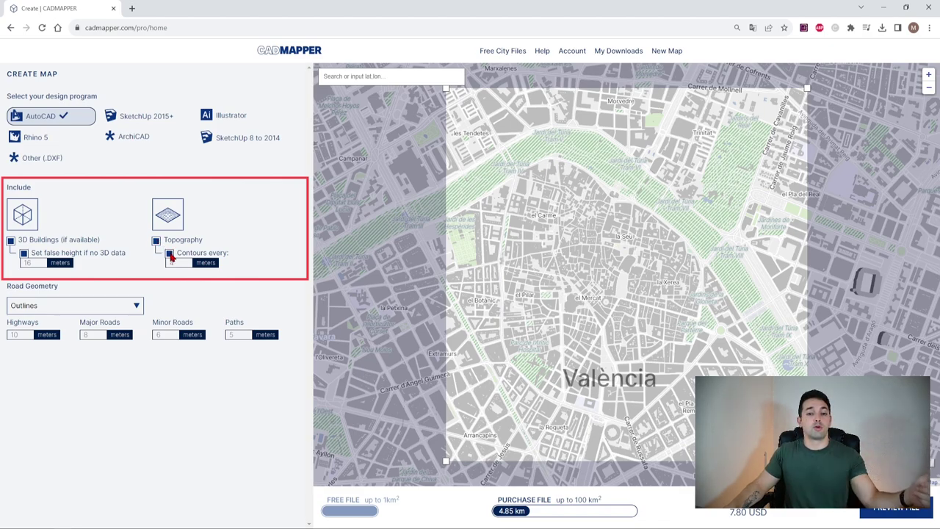
pyautogui.click(177, 261)
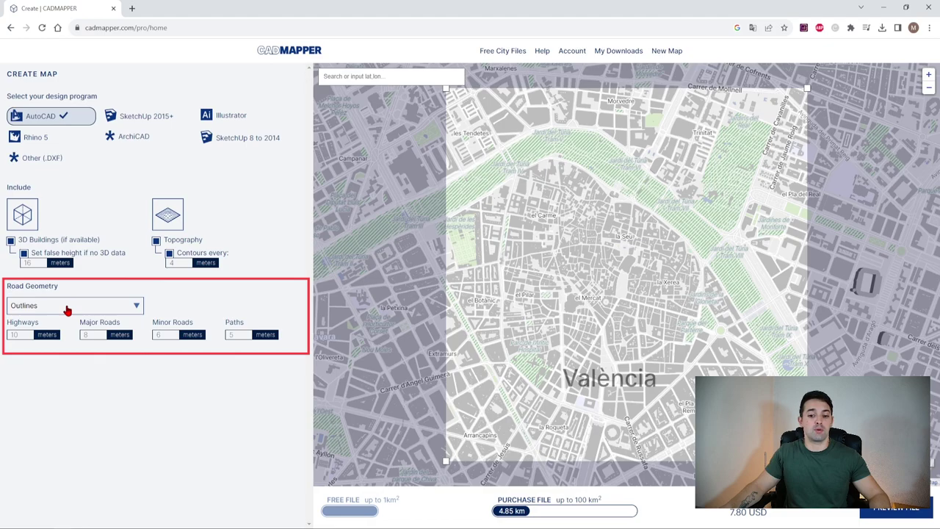
# Step: Switch the road geometry to Centerlines, then back to Outlines
pyautogui.click(66, 310)
pyautogui.click(35, 318)
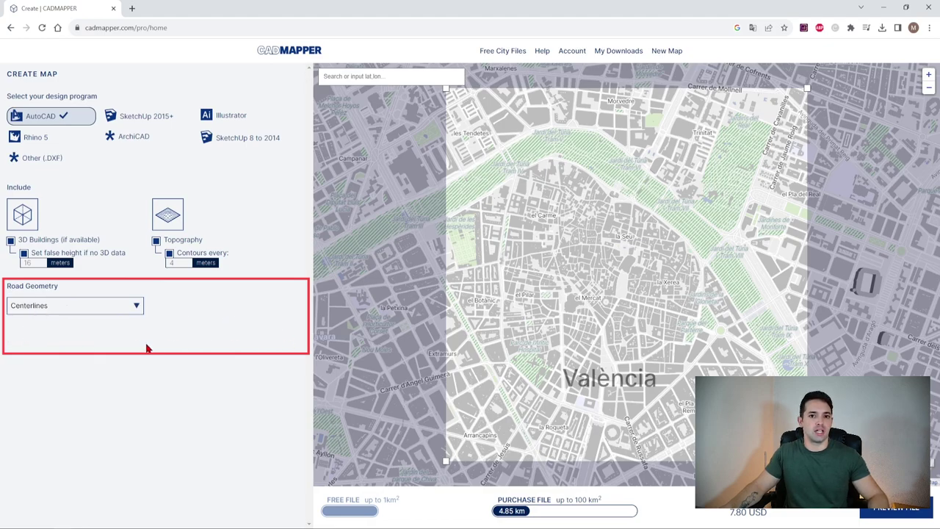
pyautogui.scroll(5, 640, 252)
pyautogui.scroll(2, 634, 252)
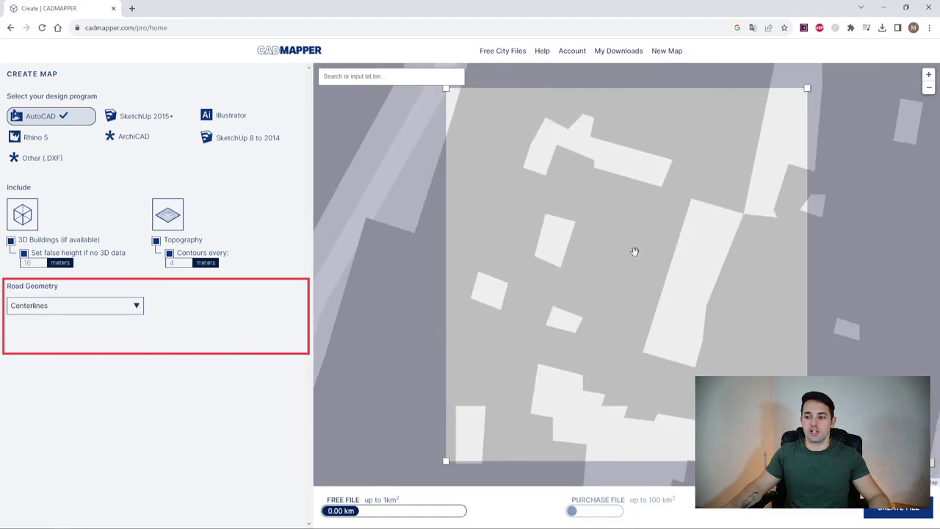
pyautogui.scroll(1, 719, 329)
pyautogui.scroll(1, 677, 107)
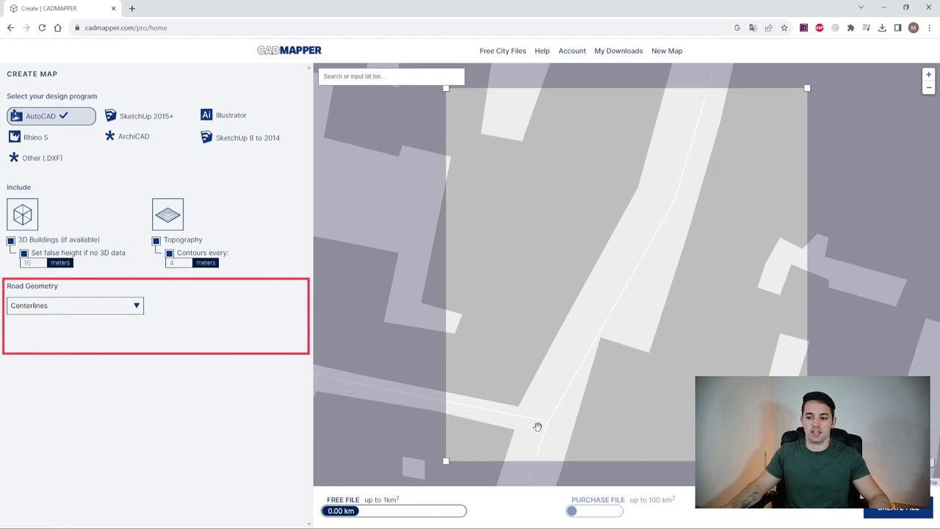
pyautogui.click(30, 307)
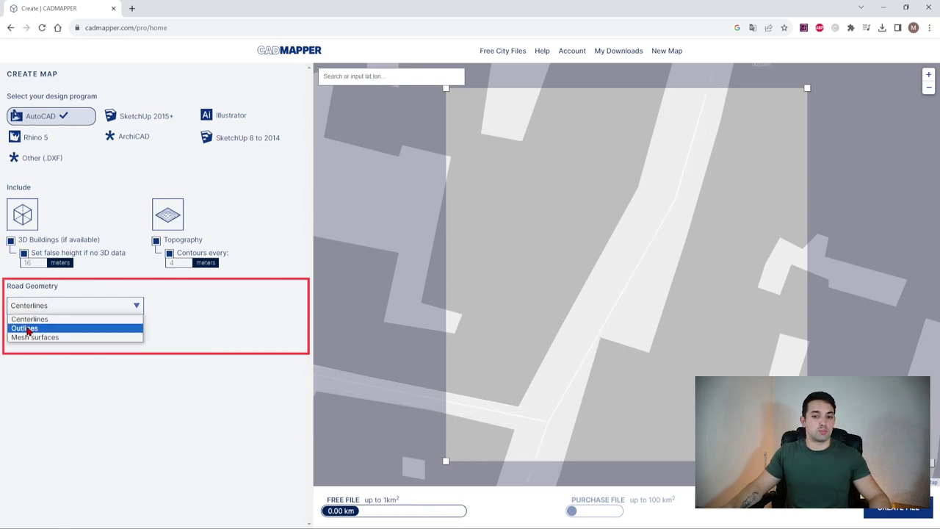
pyautogui.click(28, 329)
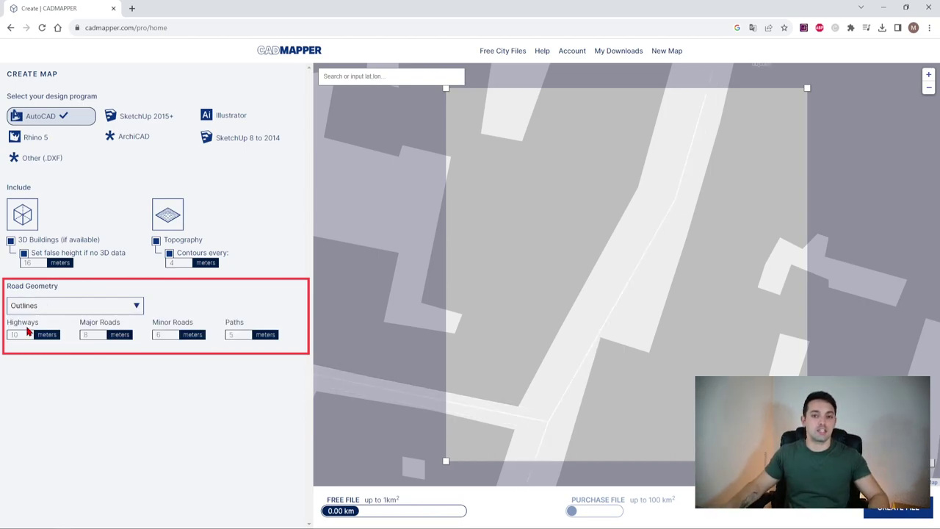
# Step: Review the road widths of 10, 8, 6 and 5 m, then choose Mesh surfaces road geometry
pyautogui.click(27, 332)
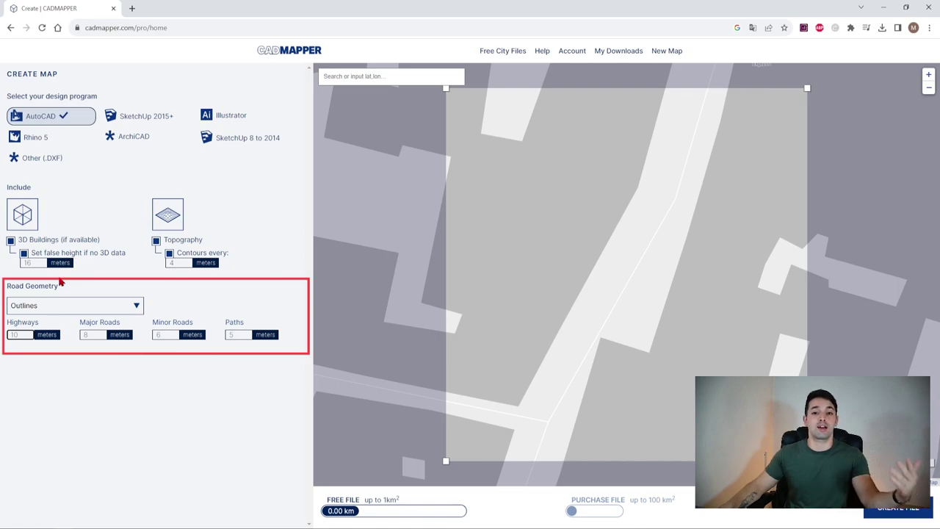
pyautogui.hotkey('ctrl', 'a')
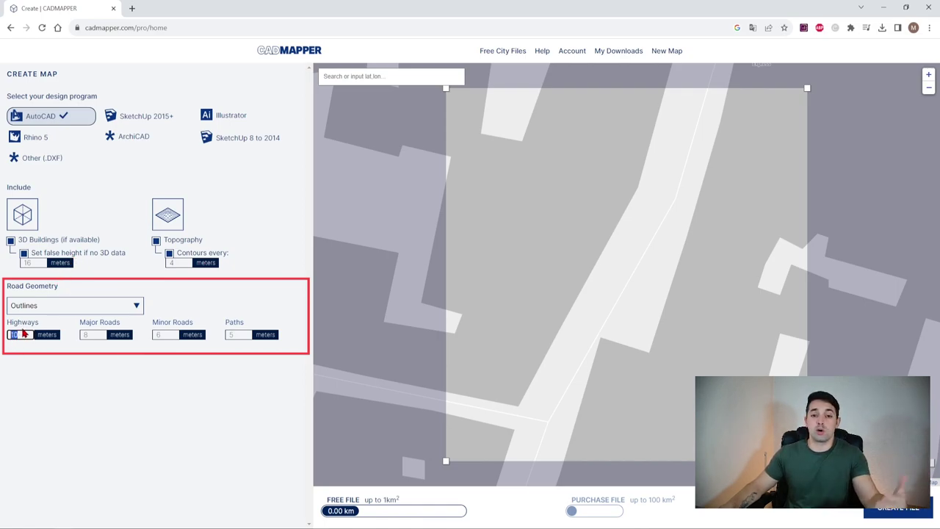
pyautogui.press('Tab')
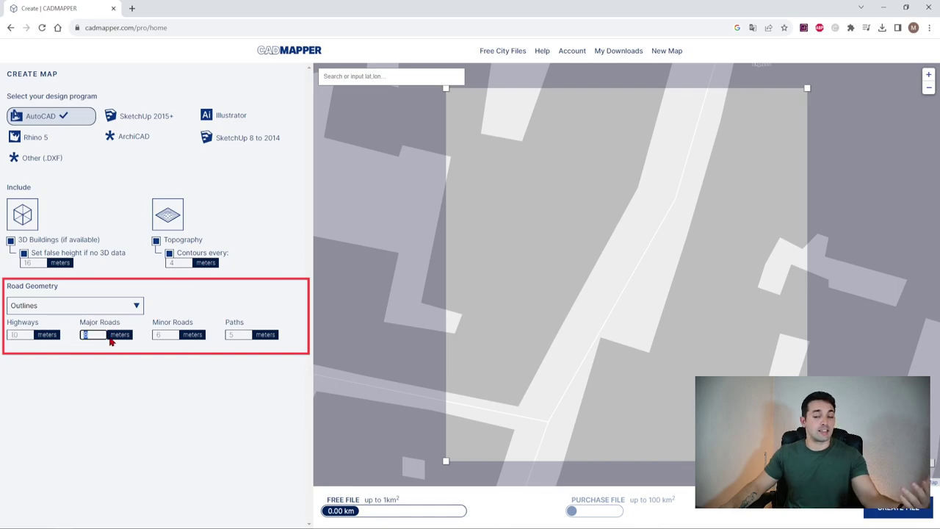
pyautogui.press('Tab')
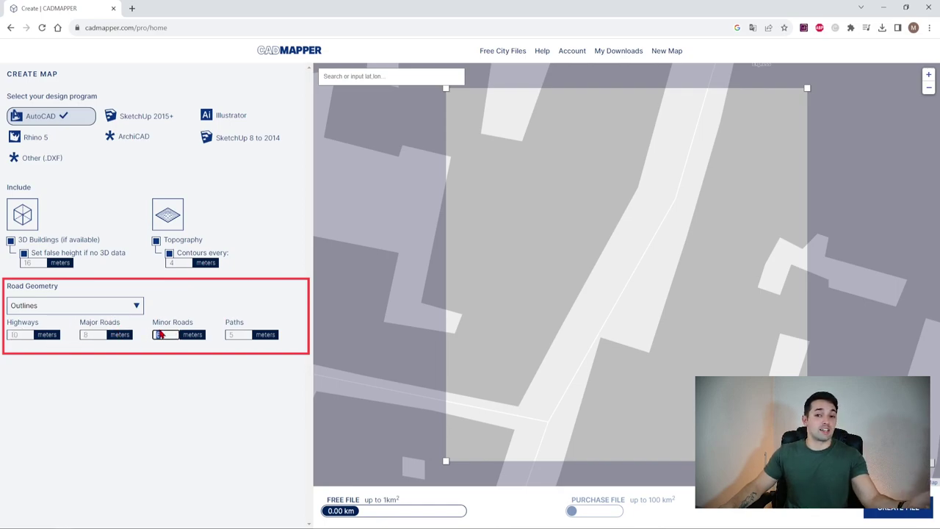
pyautogui.press('Tab')
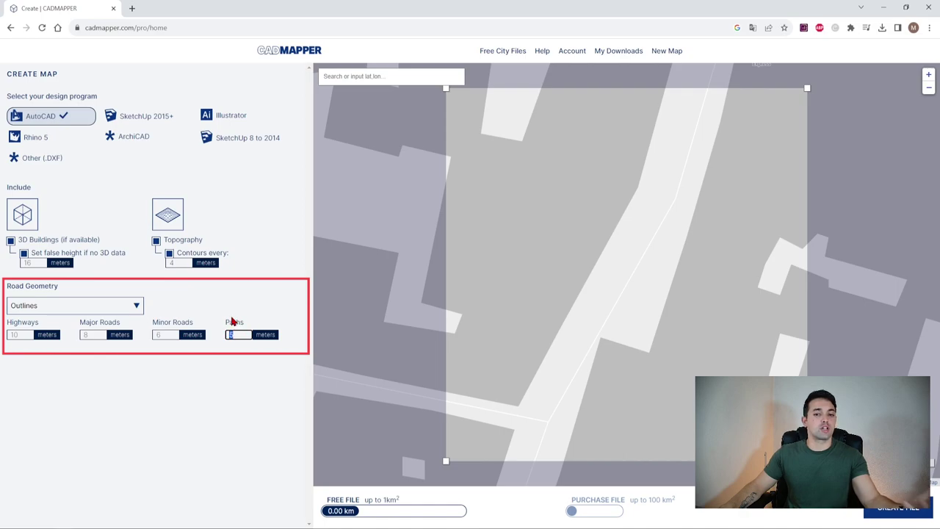
pyautogui.click(93, 334)
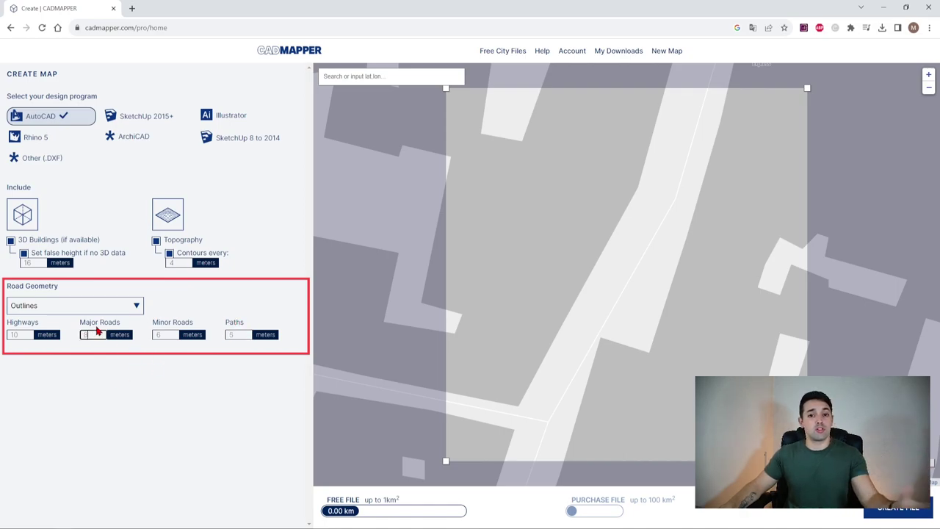
pyautogui.click(80, 308)
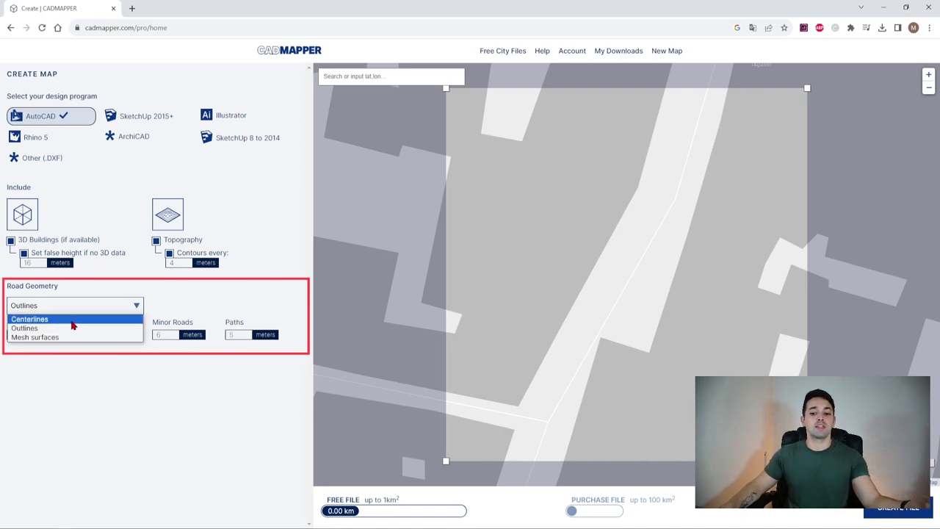
pyautogui.click(63, 340)
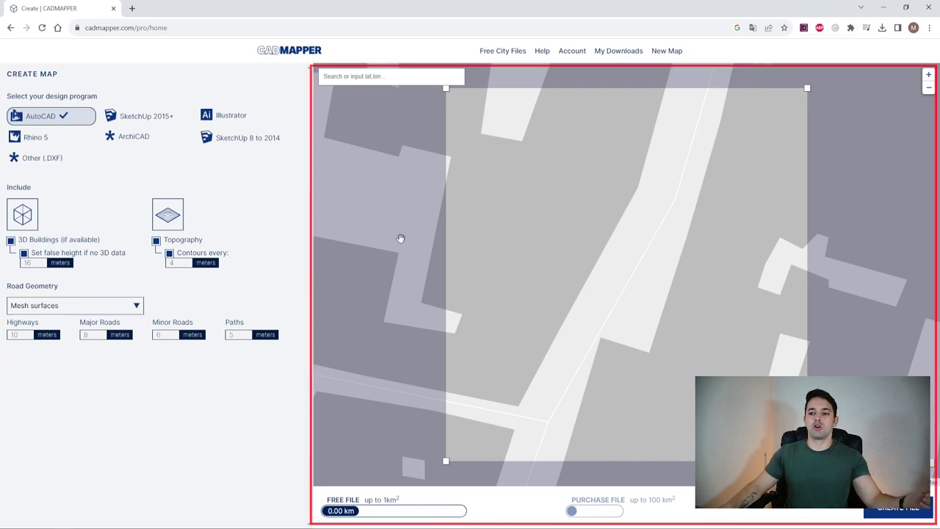
# Step: Search the map for 'madrid', then dismiss the place suggestions
pyautogui.scroll(-5, 480, 175)
pyautogui.scroll(-3, 571, 178)
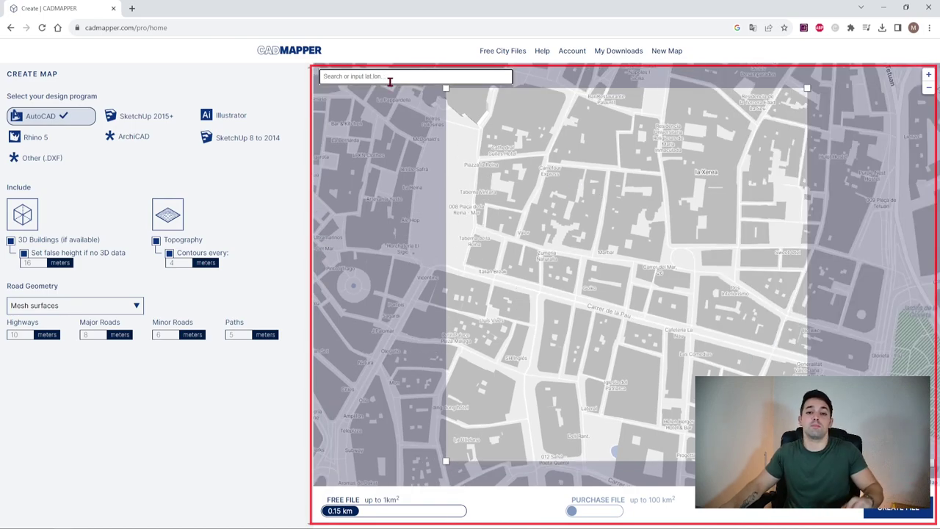
pyautogui.click(390, 81)
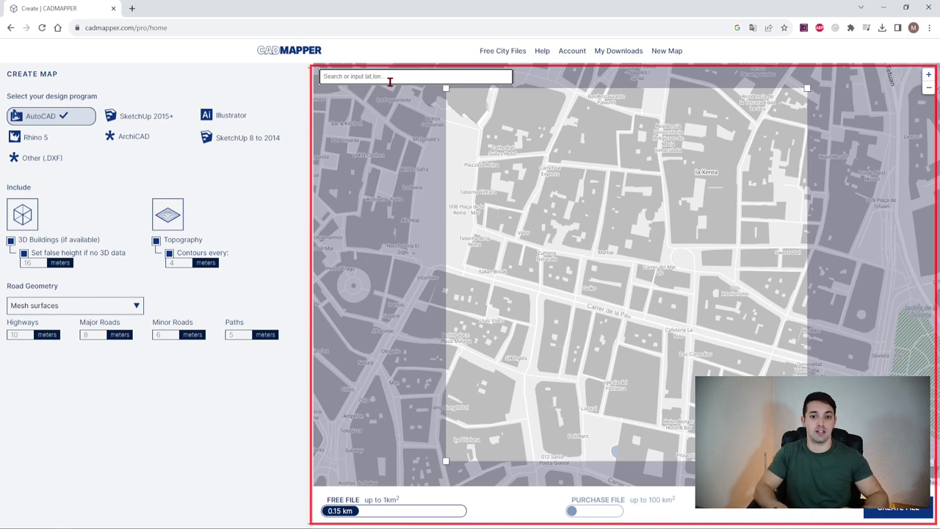
pyautogui.write('madr')
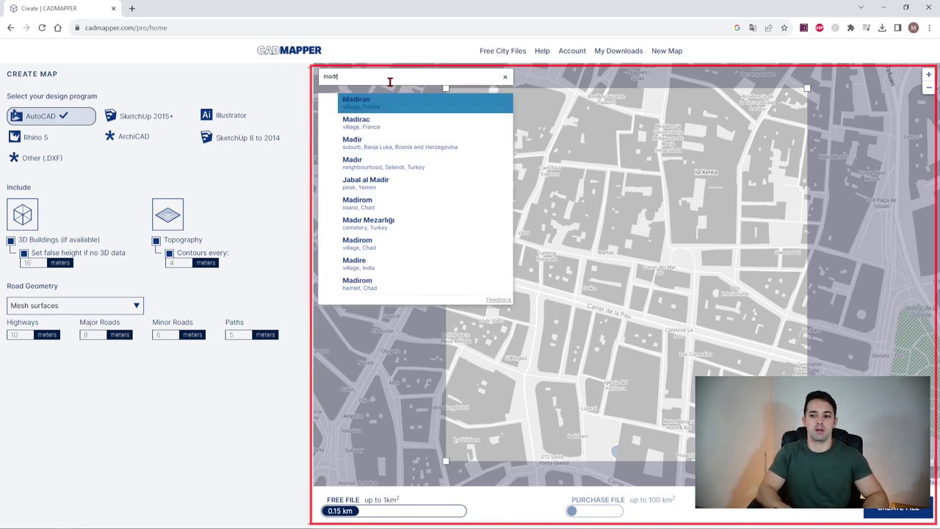
pyautogui.write('id')
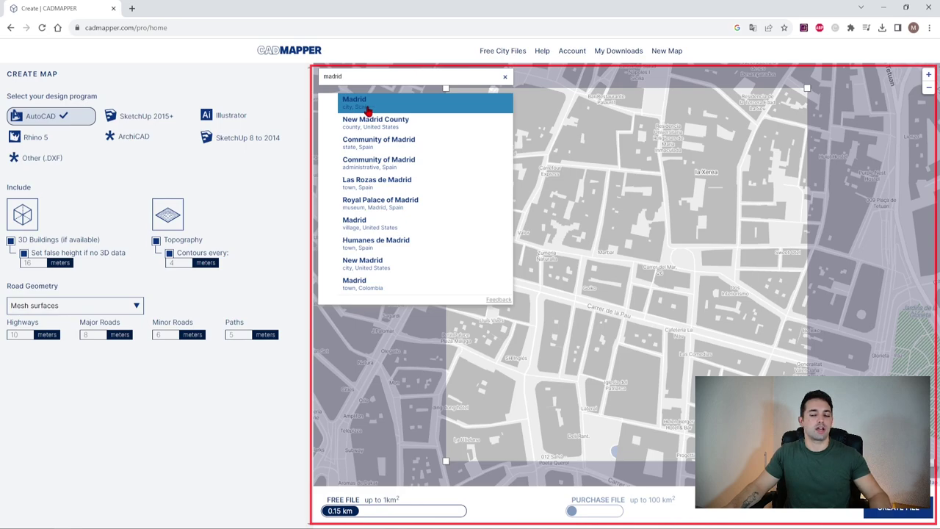
pyautogui.click(580, 194)
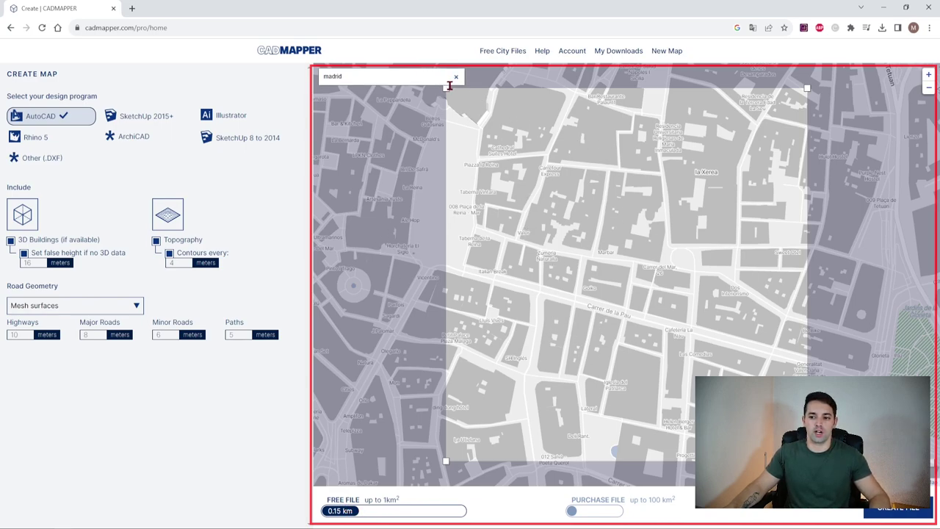
# Step: Resize and reposition the selection box over central Valencia to 0.36 km², within the free limit
pyautogui.moveTo(447, 89); pyautogui.dragTo(451, 238)
pyautogui.scroll(-2, 451, 130)
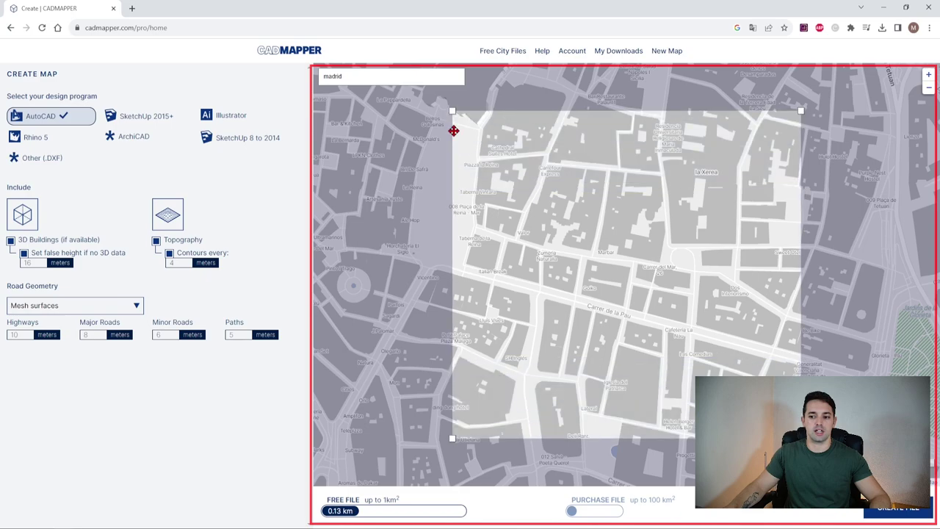
pyautogui.scroll(-3, 644, 260)
pyautogui.scroll(1, 597, 245)
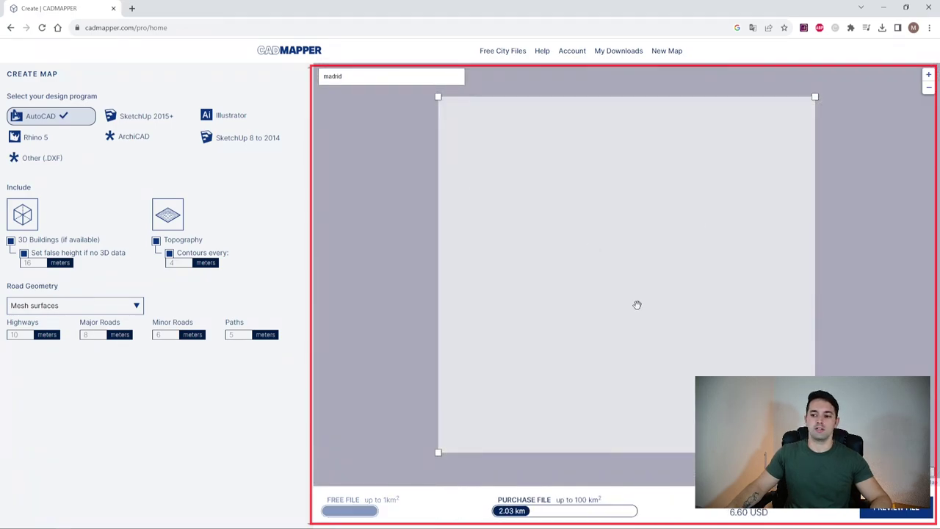
pyautogui.scroll(-2, 636, 304)
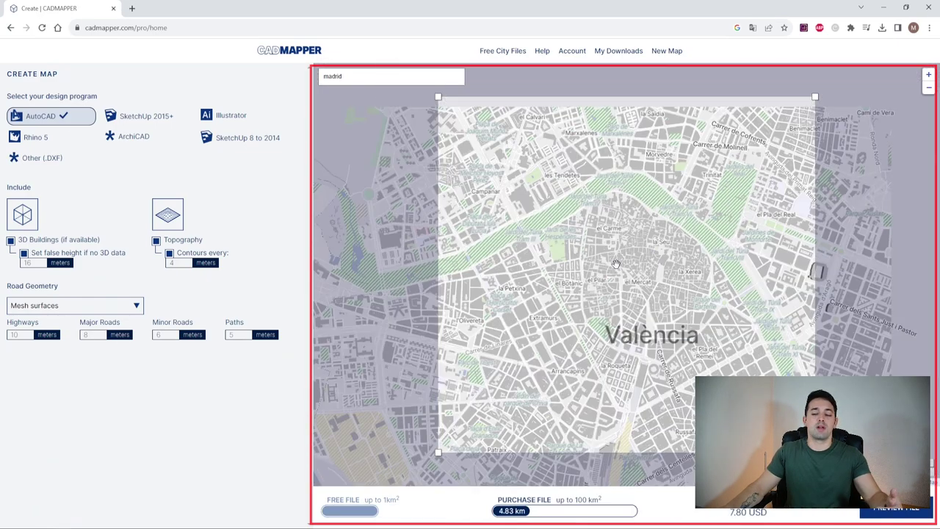
pyautogui.moveTo(649, 235); pyautogui.dragTo(568, 234)
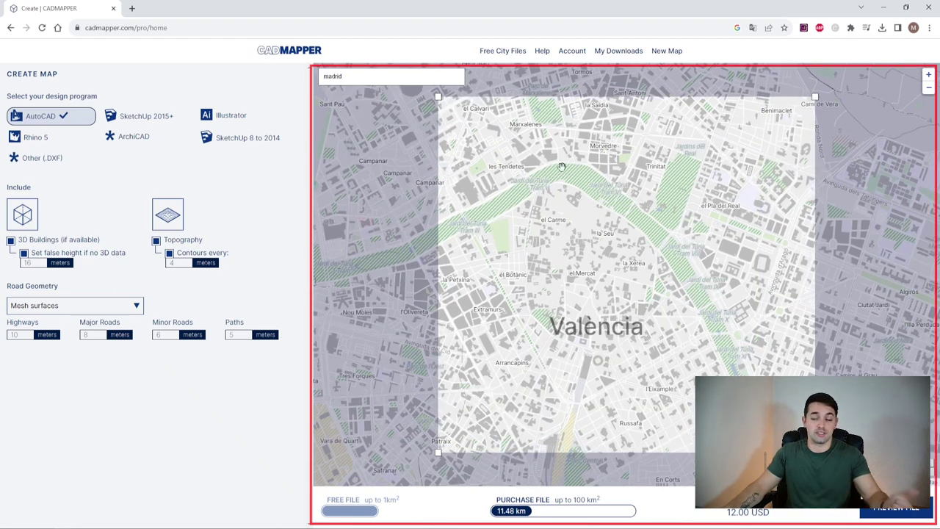
pyautogui.moveTo(670, 322); pyautogui.dragTo(682, 296)
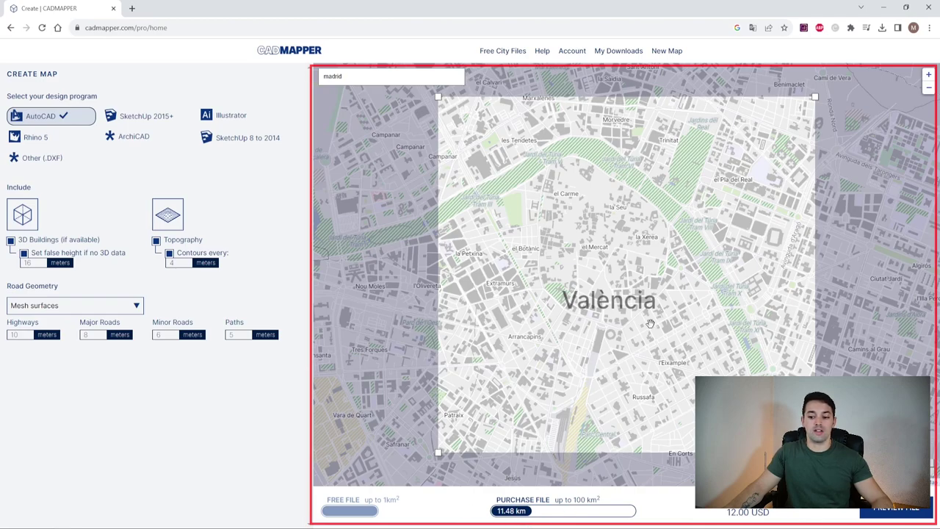
pyautogui.scroll(4, 650, 324)
pyautogui.scroll(1, 612, 285)
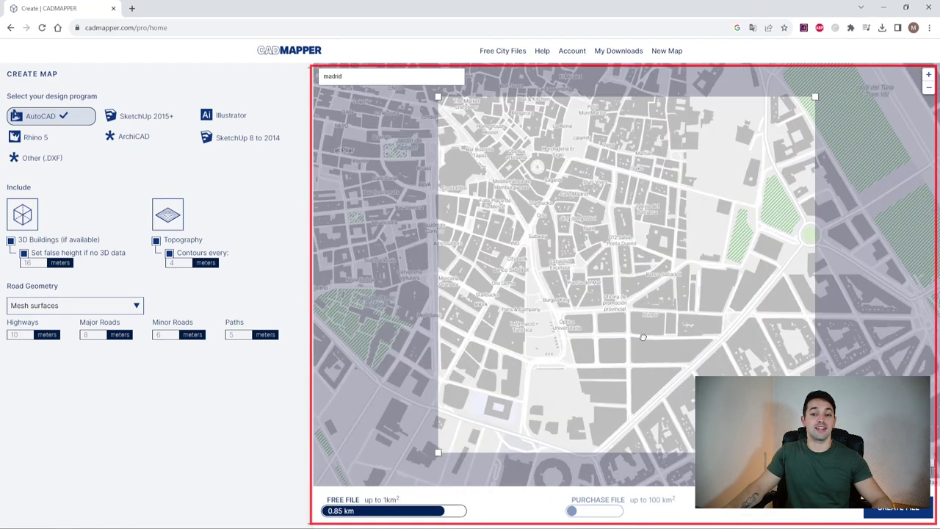
pyautogui.scroll(1, 543, 298)
pyautogui.scroll(-1, 577, 266)
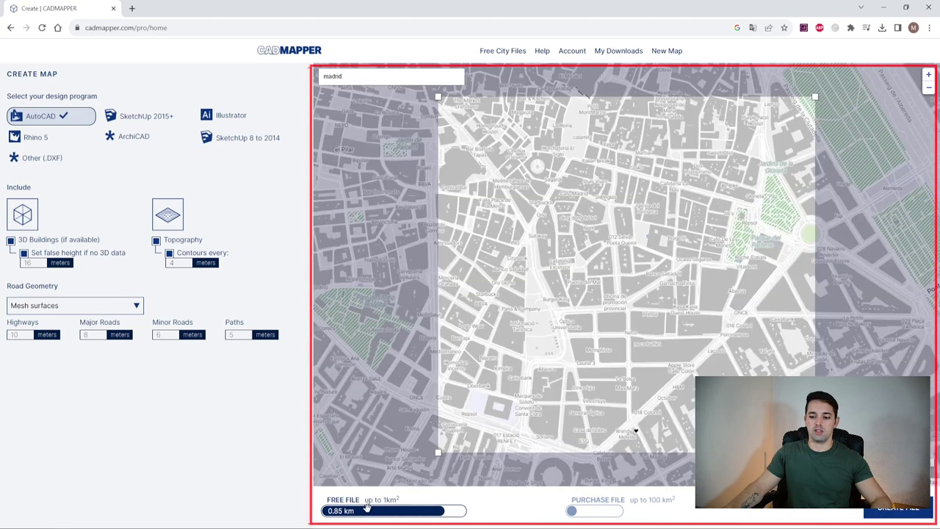
pyautogui.scroll(1, 562, 232)
pyautogui.moveTo(573, 220); pyautogui.dragTo(636, 240)
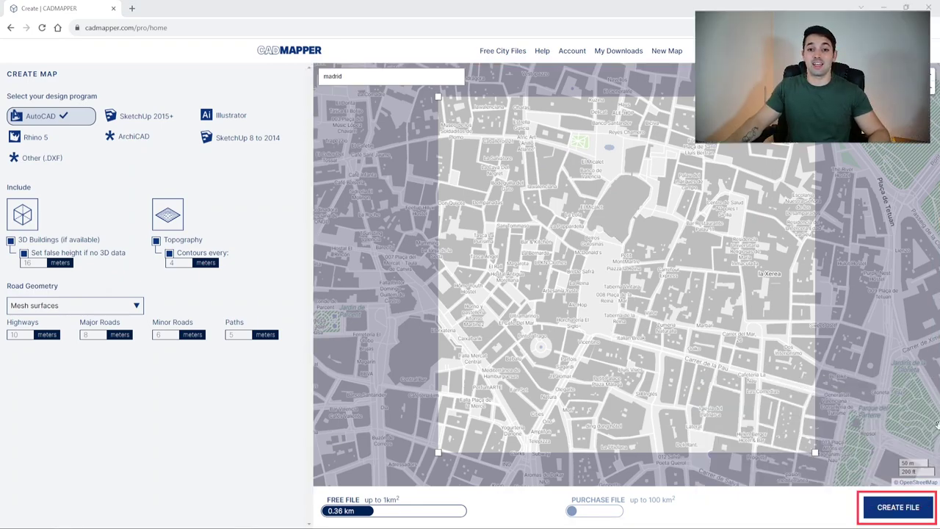
# Step: Generate the Valencia file and start its 386.3 KB download, dismissing the download notice
pyautogui.click(890, 508)
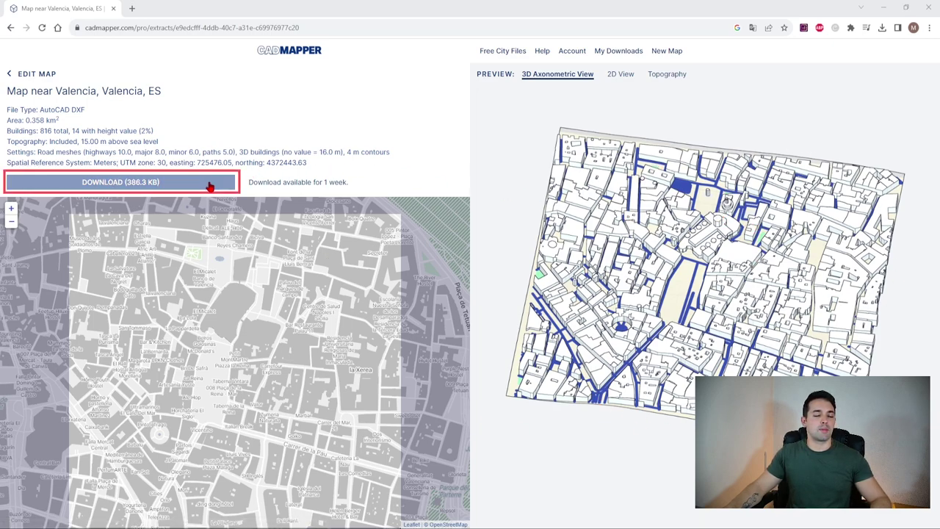
pyautogui.click(209, 186)
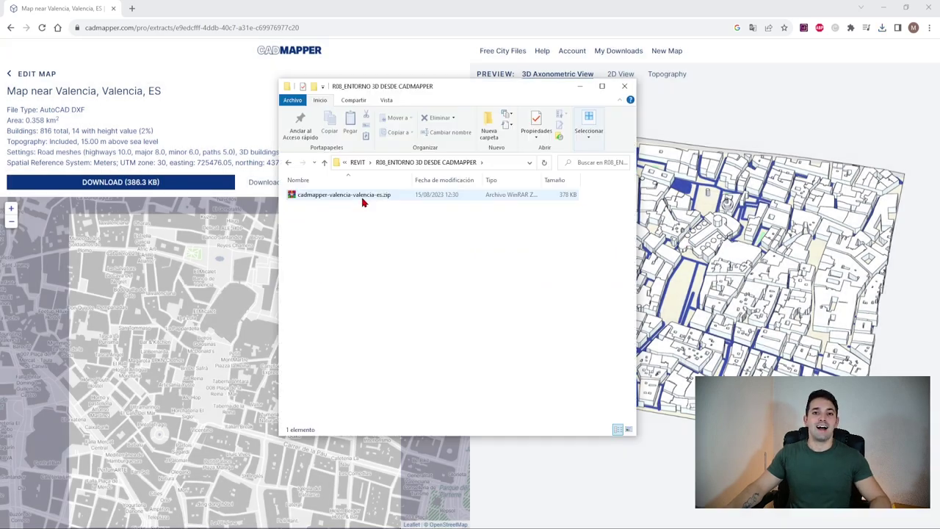
pyautogui.click(360, 195)
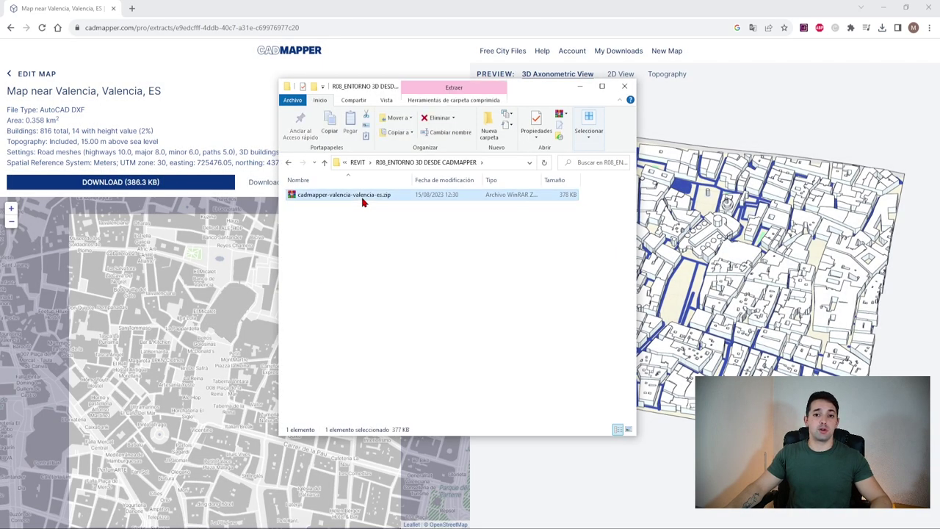
# Step: Extract the zip into cadmapper-valencia-valencia-es and select the .dxf drawing inside
pyautogui.rightClick(362, 203)
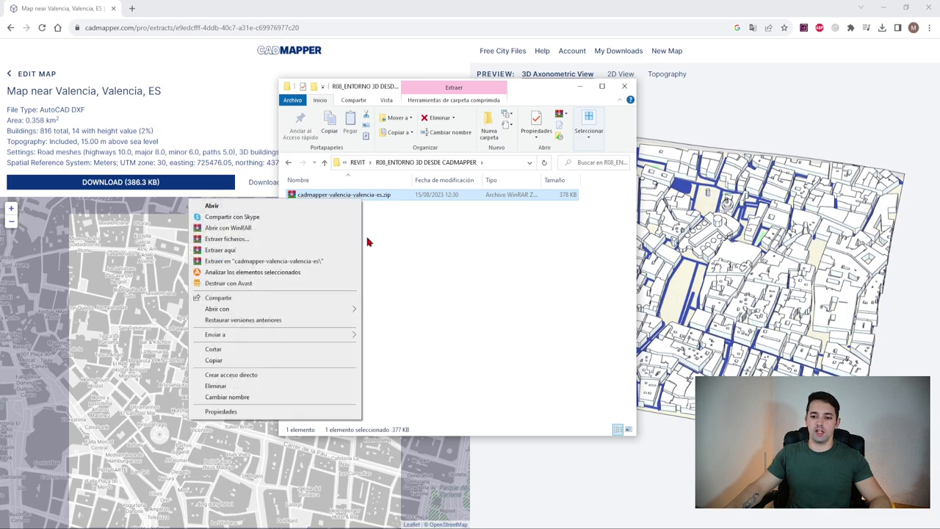
pyautogui.click(325, 257)
pyautogui.doubleClick(344, 196)
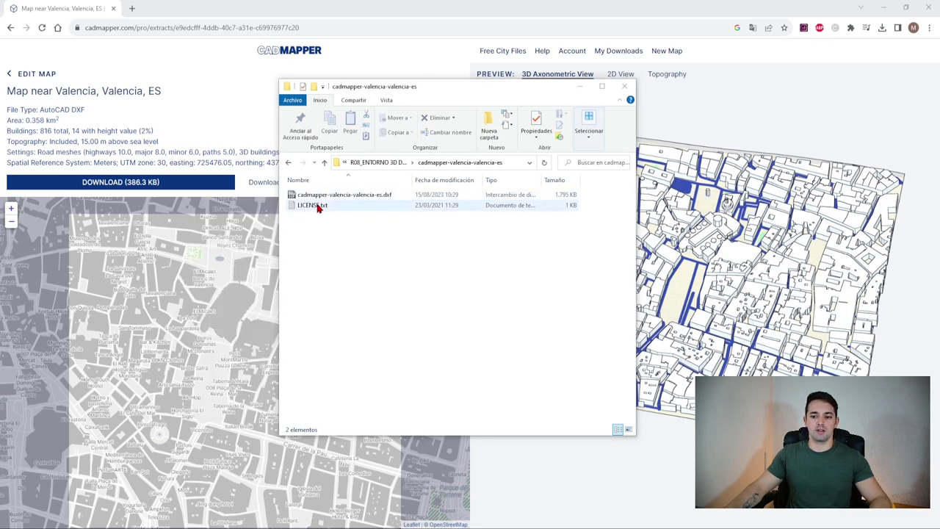
pyautogui.click(340, 195)
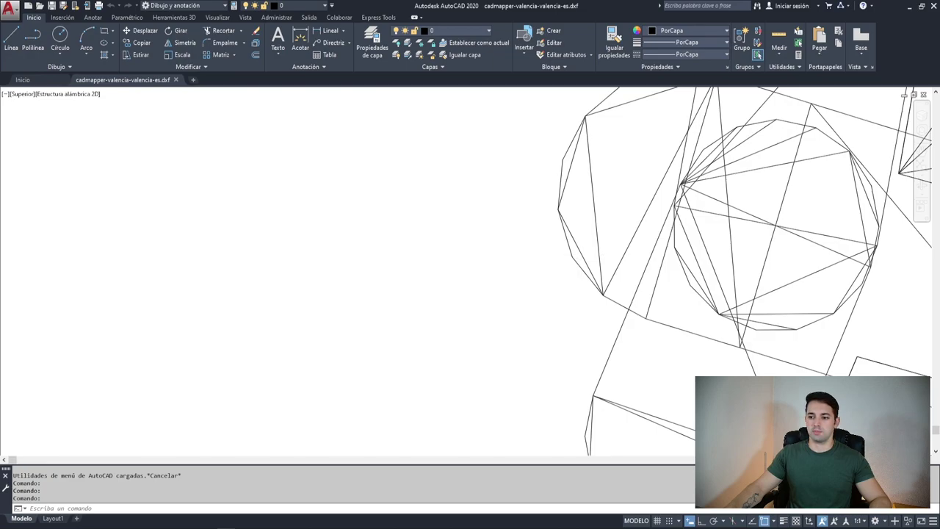
# Step: Zoom around the Valencia drawing, inspect a path mesh, then clear the selection
pyautogui.scroll(-5, 425, 235)
pyautogui.scroll(-10, 436, 269)
pyautogui.scroll(15, 422, 196)
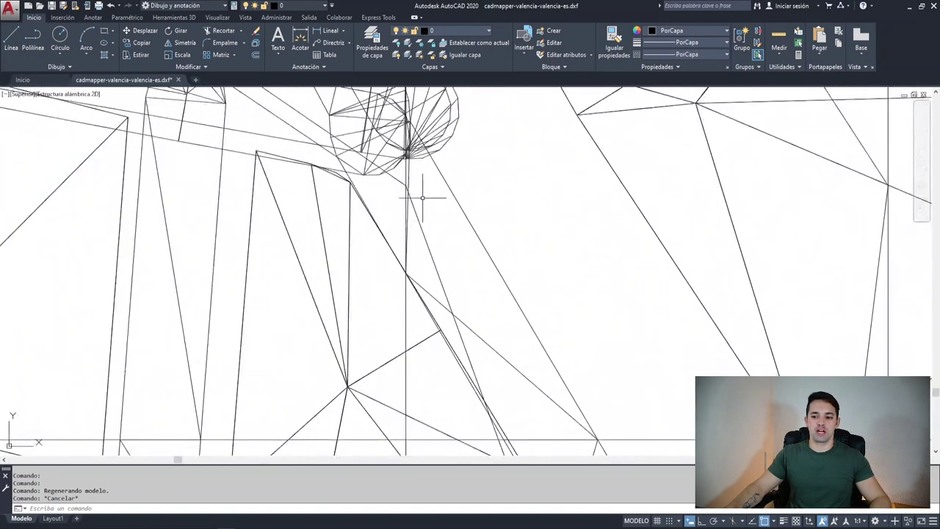
pyautogui.scroll(-3, 422, 196)
pyautogui.scroll(-2, 422, 197)
pyautogui.click(418, 213)
pyautogui.scroll(-1, 424, 213)
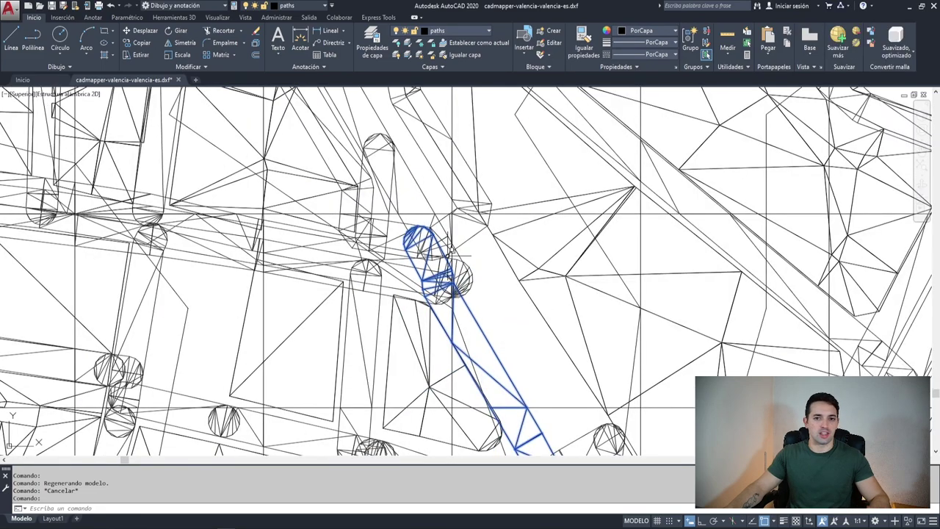
pyautogui.scroll(-3, 450, 253)
pyautogui.scroll(-5, 450, 257)
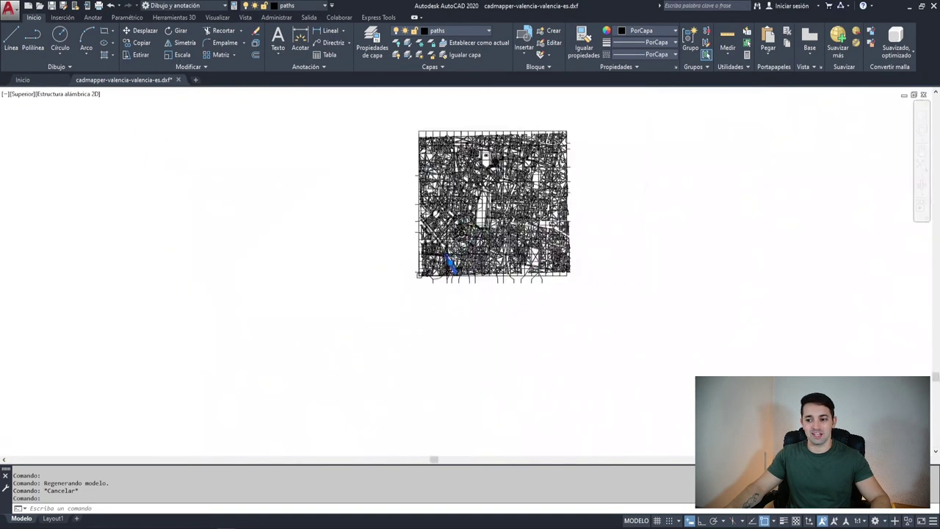
pyautogui.scroll(8, 499, 191)
pyautogui.press('Escape')
pyautogui.scroll(-6, 499, 191)
# Step: Show the city in SE isometric with the Oculto hidden-line style, orbit it, and save as new file
pyautogui.scroll(1, 508, 174)
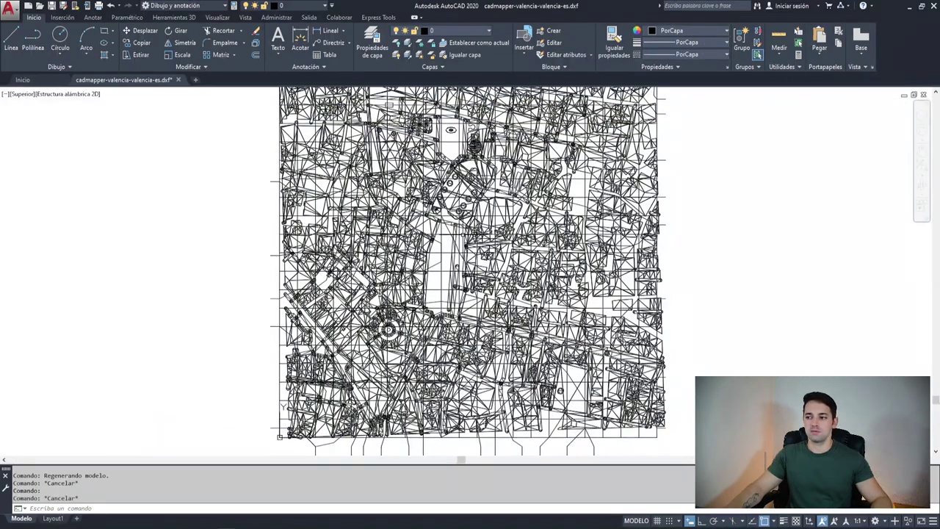
pyautogui.click(907, 156)
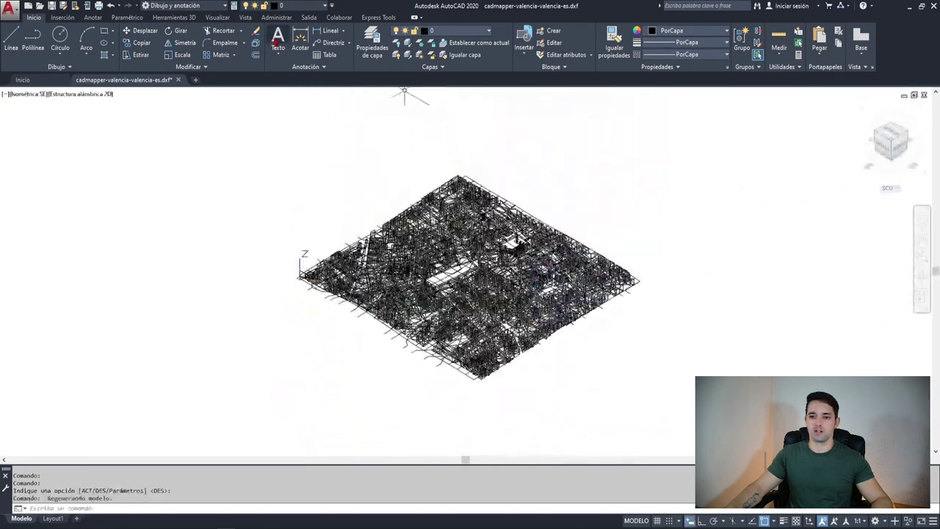
pyautogui.click(107, 95)
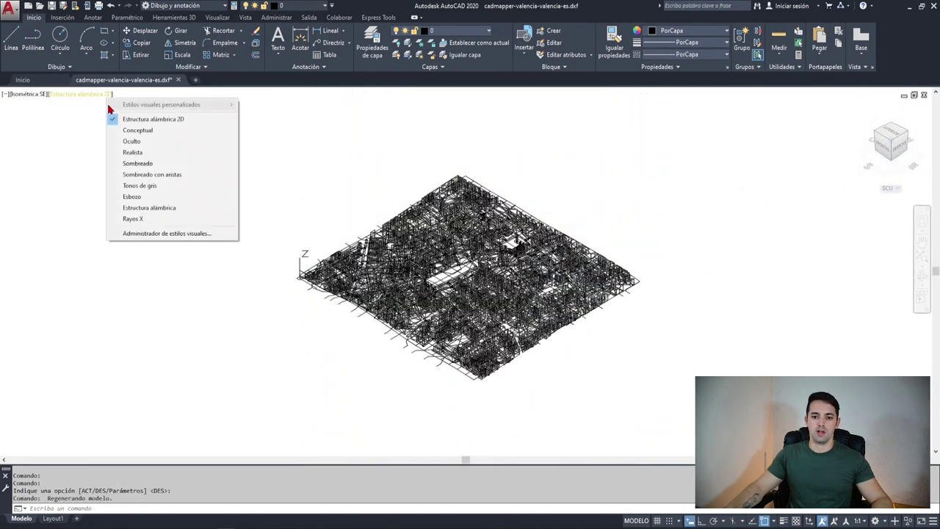
pyautogui.click(132, 141)
pyautogui.scroll(10, 624, 382)
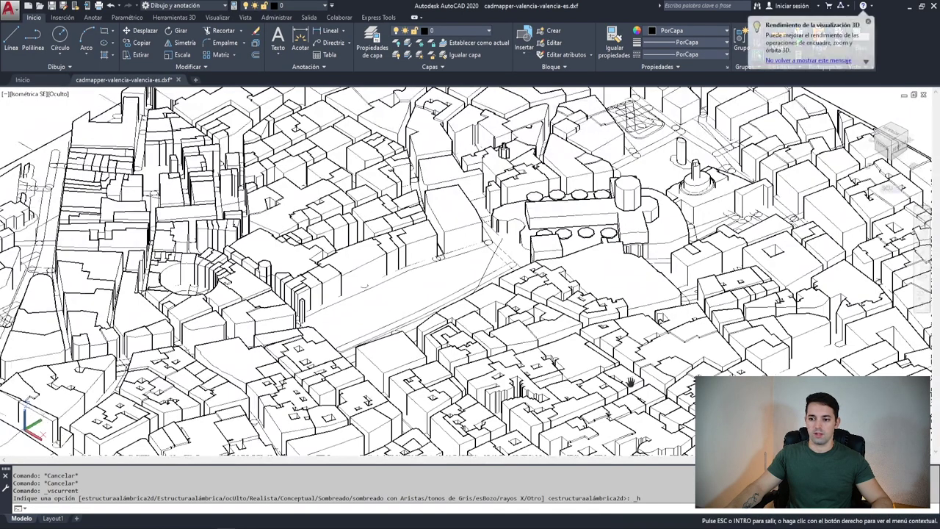
pyautogui.scroll(-5, 630, 382)
pyautogui.keyDown('shift'); pyautogui.moveTo(630, 382); pyautogui.dragTo(488, 382, button='middle'); pyautogui.keyUp('shift')
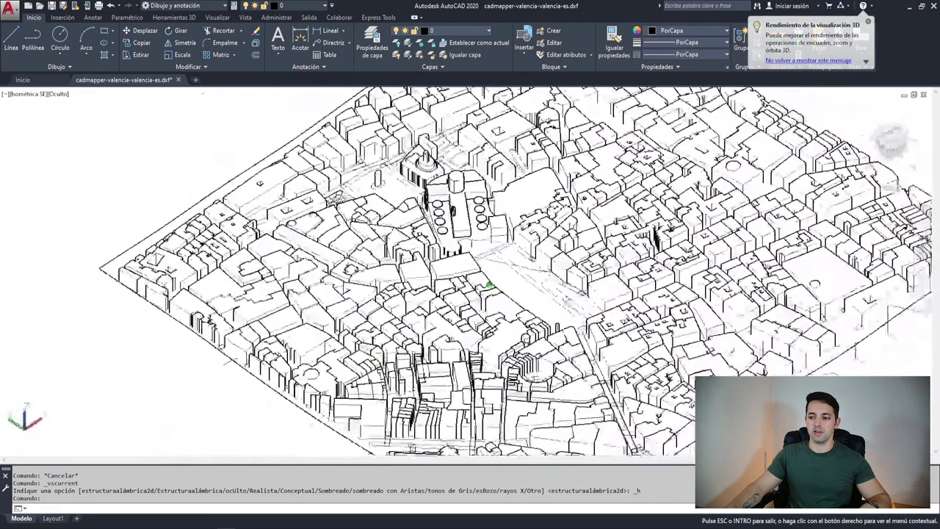
pyautogui.keyDown('shift'); pyautogui.moveTo(489, 286); pyautogui.dragTo(565, 328, button='middle'); pyautogui.keyUp('shift')
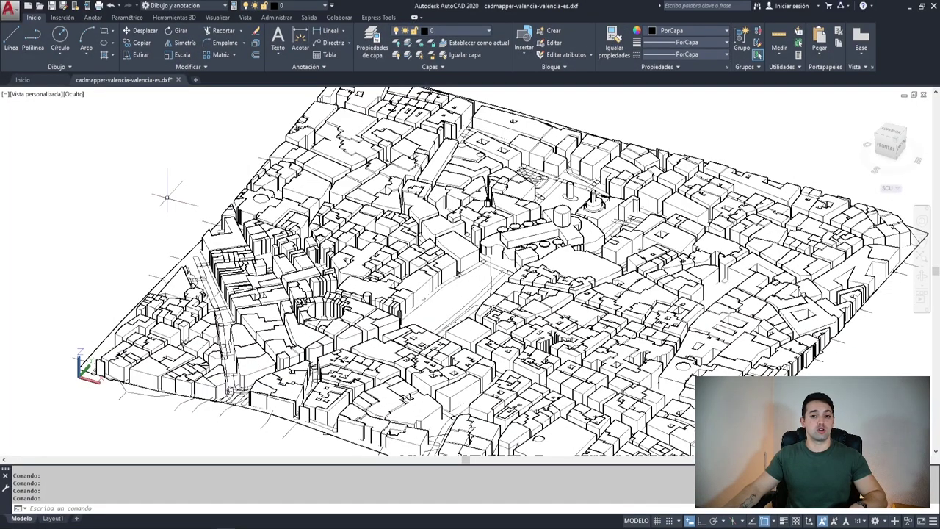
pyautogui.hotkey('ctrl', 's')
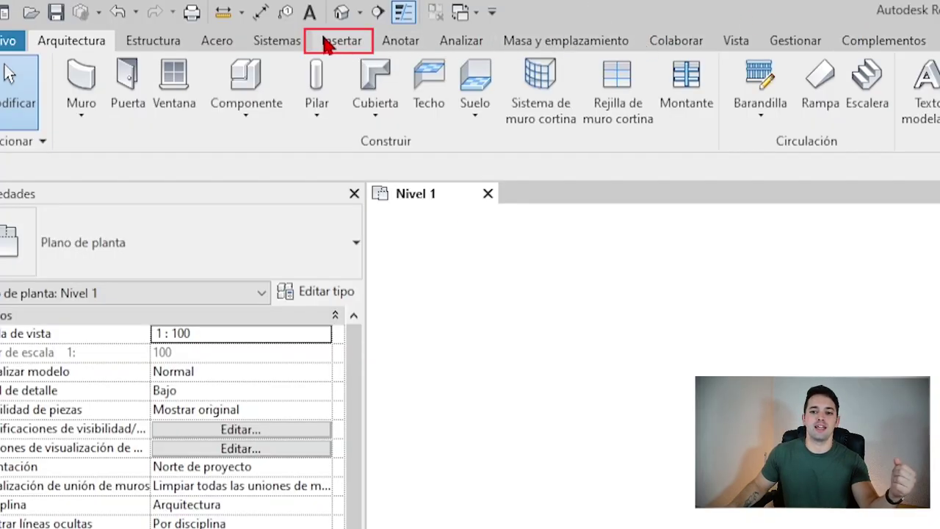
# Step: Import the Valencia DWG through Importar CAD with import units set to metro
pyautogui.click(176, 20)
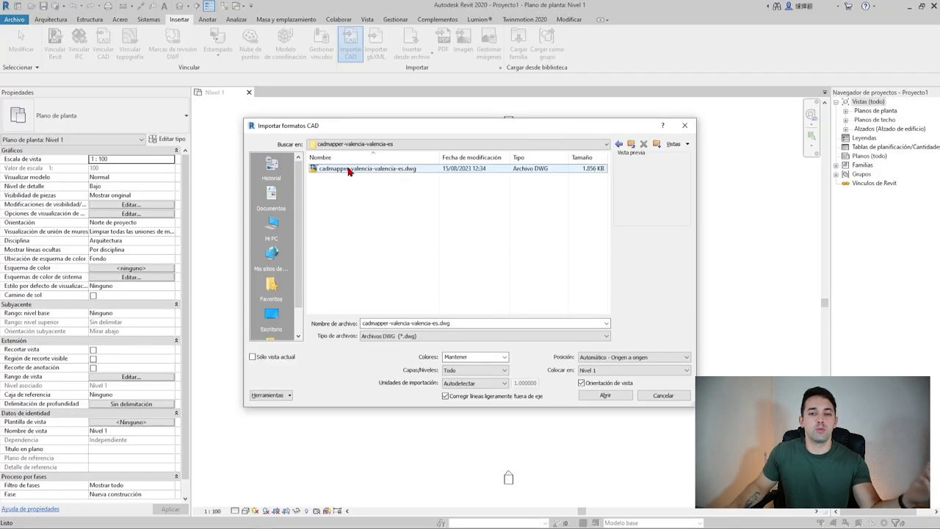
pyautogui.click(349, 169)
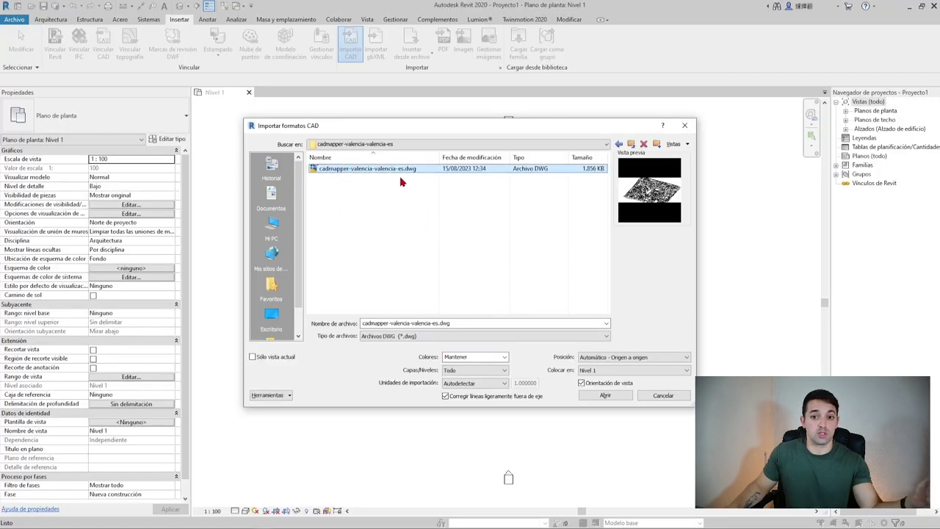
pyautogui.click(470, 385)
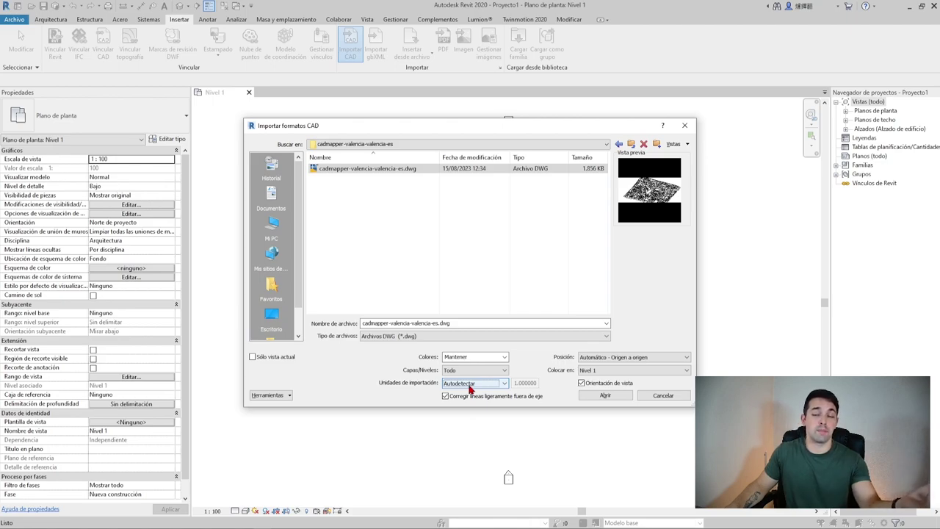
pyautogui.click(470, 385)
pyautogui.click(461, 383)
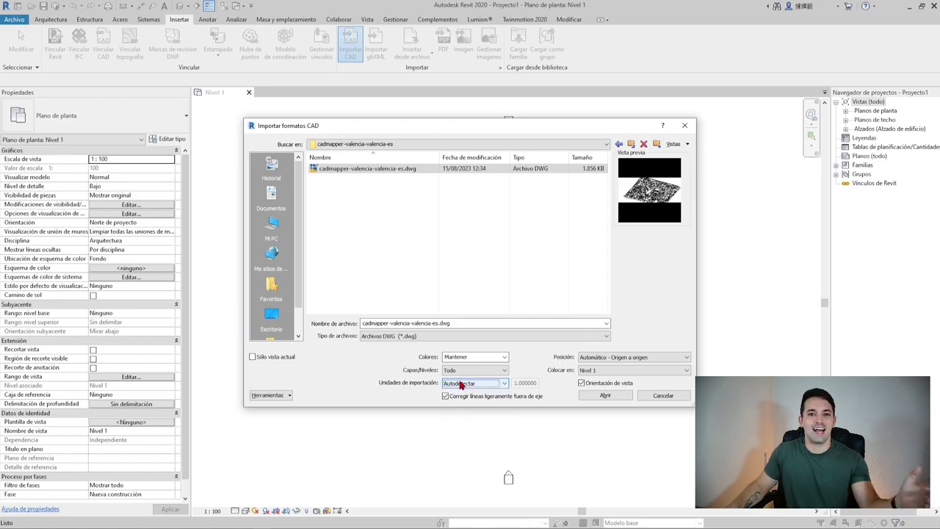
pyautogui.click(461, 384)
pyautogui.click(458, 413)
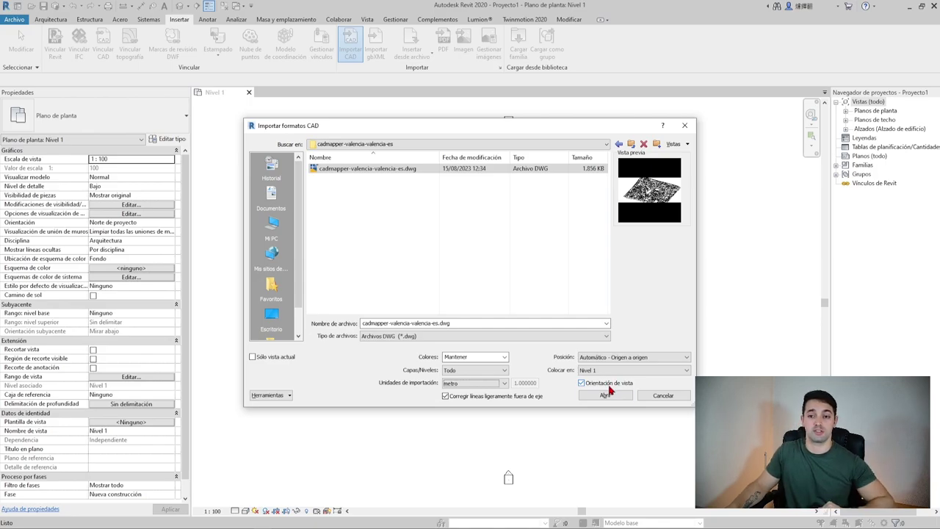
pyautogui.click(604, 395)
pyautogui.scroll(-3, 333, 417)
# Step: Open the default 3D view, orbit the imported Valencia city, and select the import
pyautogui.scroll(-2, 333, 417)
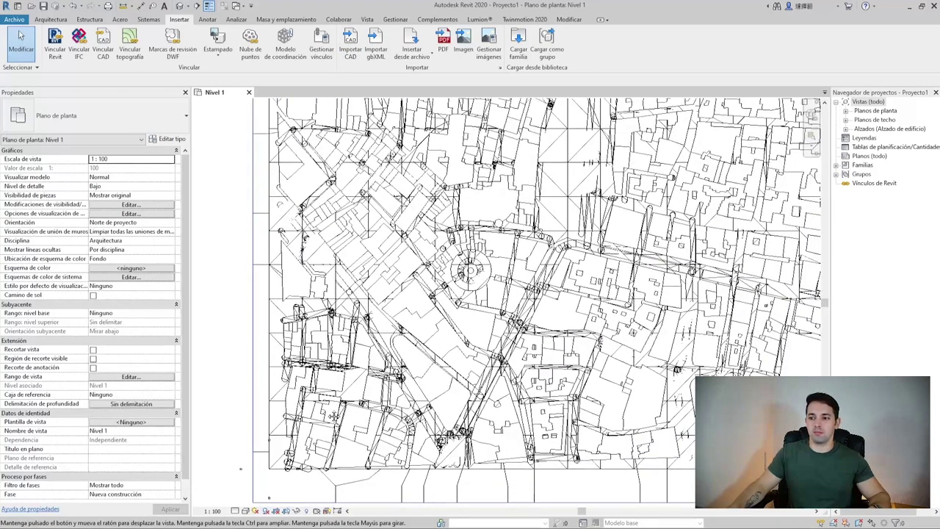
pyautogui.scroll(-2, 333, 417)
pyautogui.scroll(-2, 333, 416)
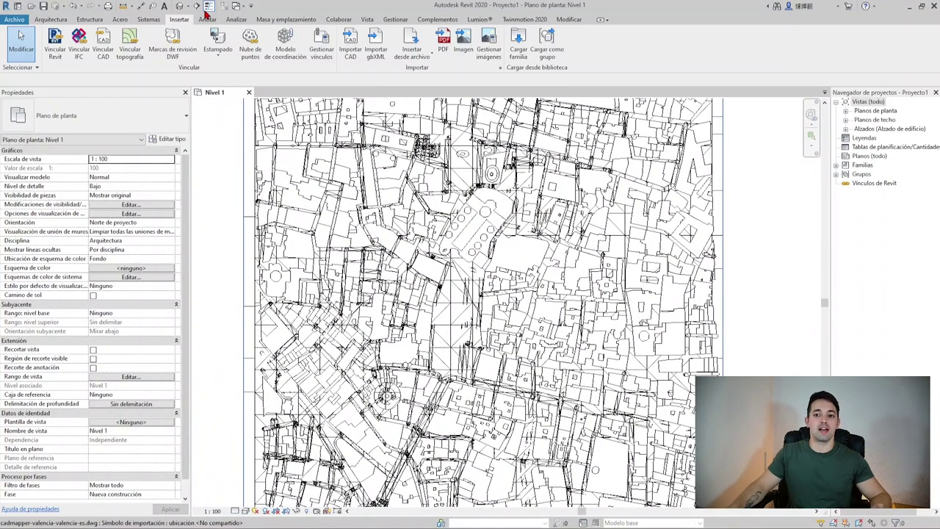
pyautogui.click(179, 6)
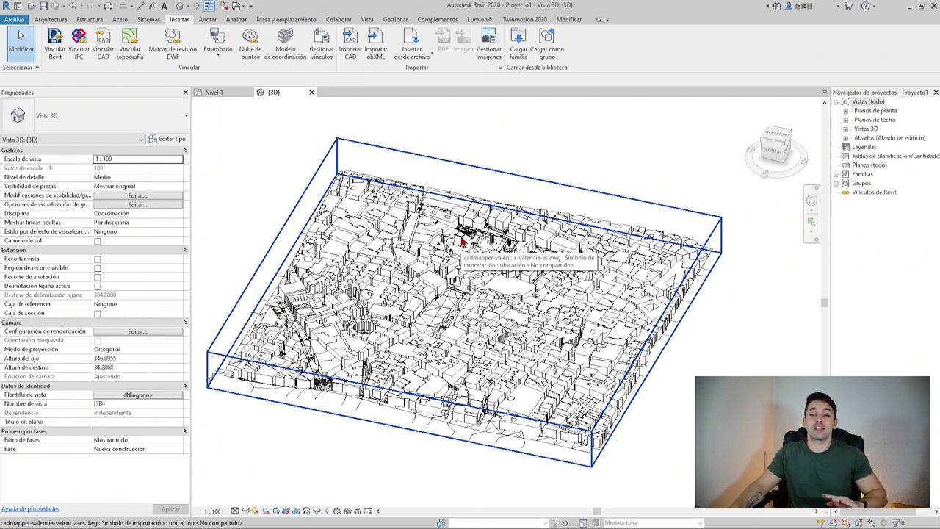
pyautogui.keyDown('shift'); pyautogui.moveTo(462, 241); pyautogui.dragTo(724, 140, button='middle'); pyautogui.keyUp('shift')
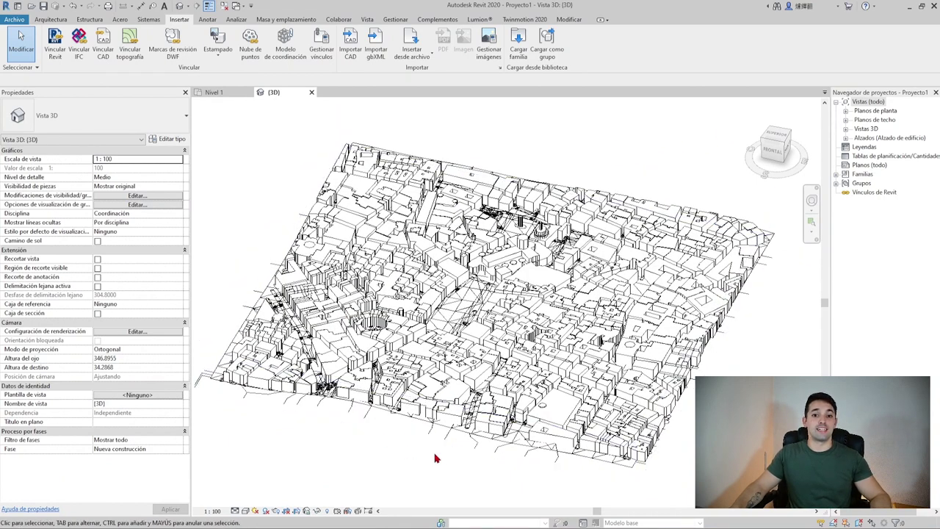
pyautogui.click(521, 301)
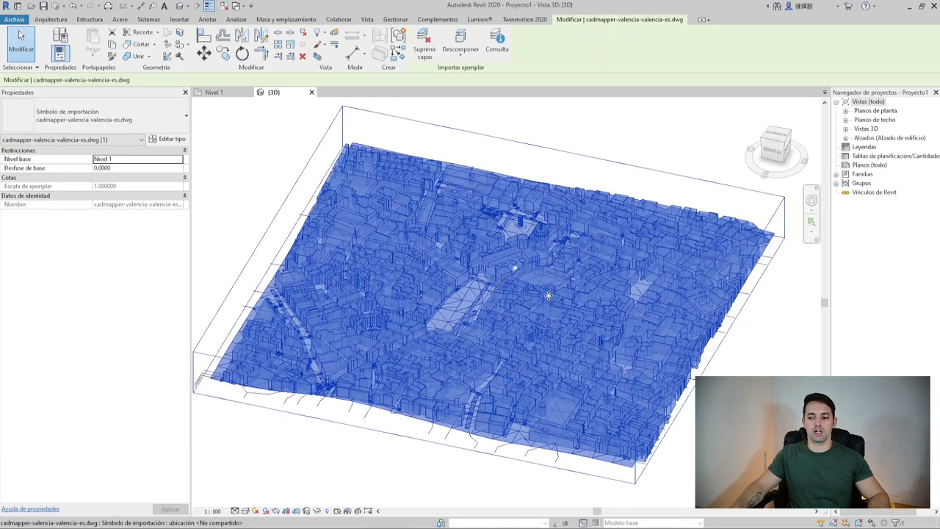
# Step: Suppress the water, major_roads and minor_roads layers of the import, then deselect it
pyautogui.click(423, 42)
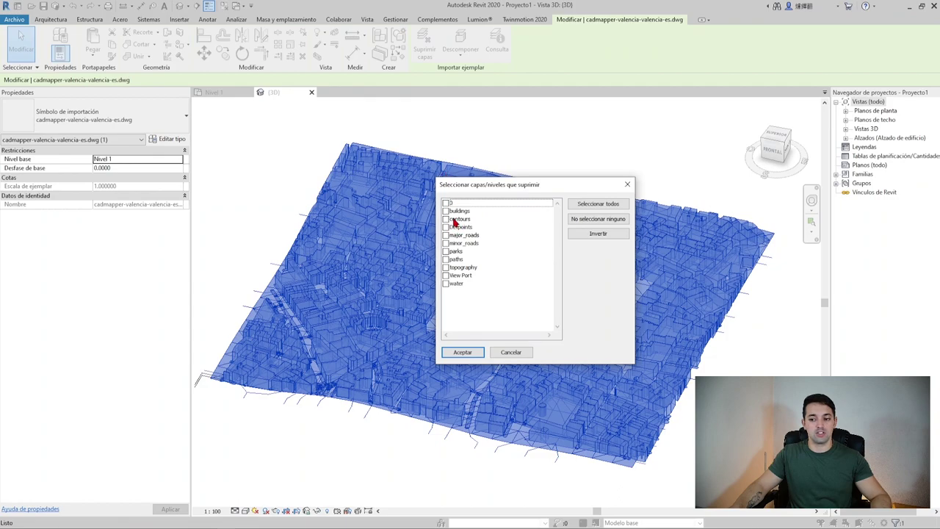
pyautogui.click(446, 285)
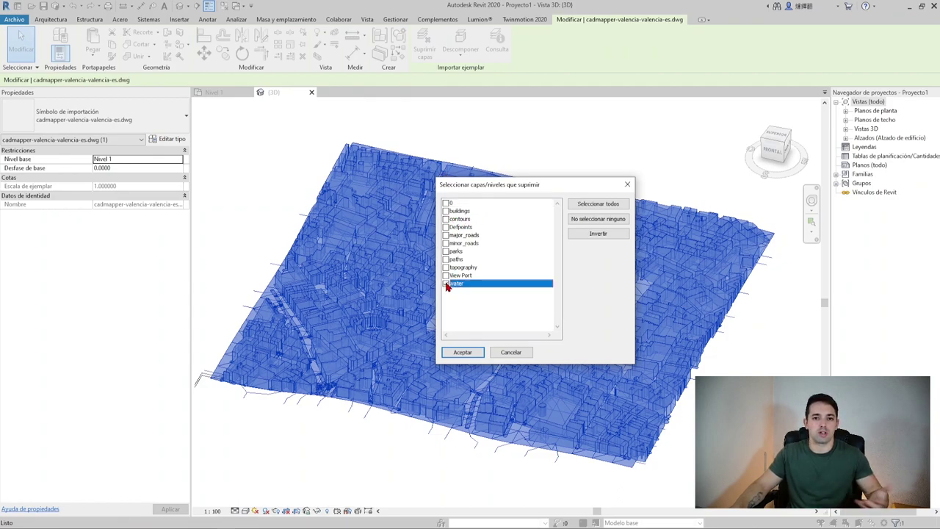
pyautogui.click(446, 284)
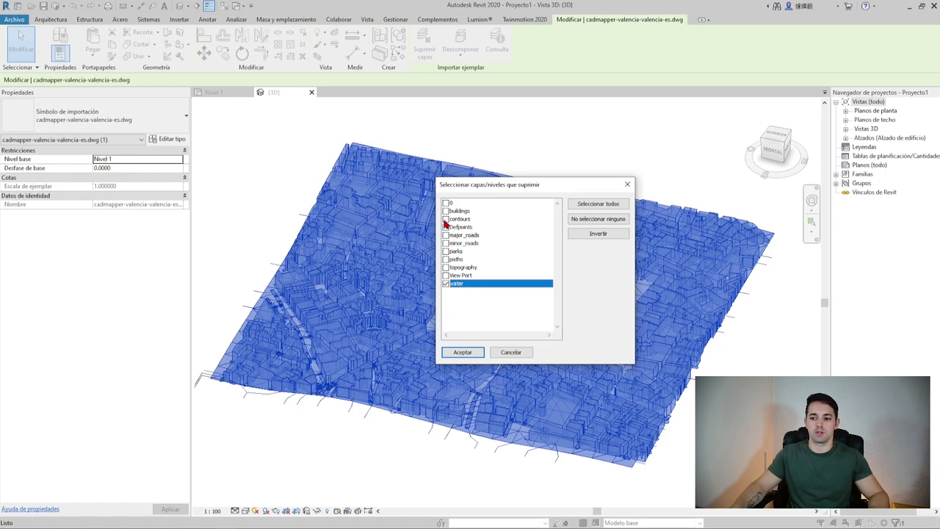
pyautogui.doubleClick(446, 235)
pyautogui.doubleClick(445, 243)
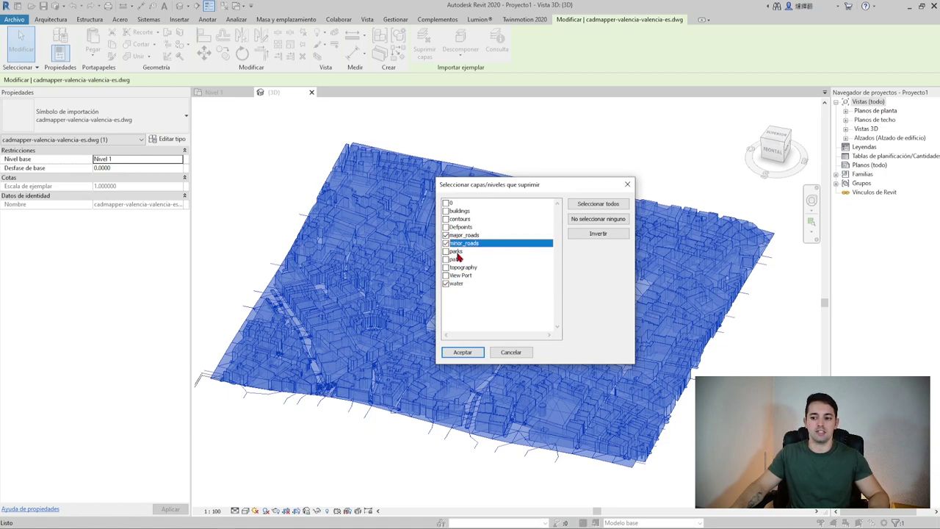
pyautogui.click(461, 352)
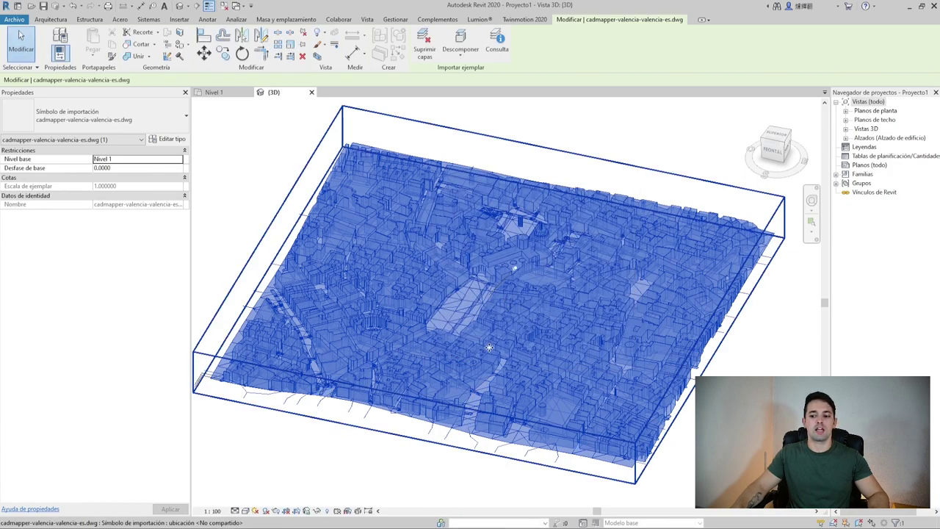
pyautogui.scroll(5, 474, 424)
pyautogui.press('Escape')
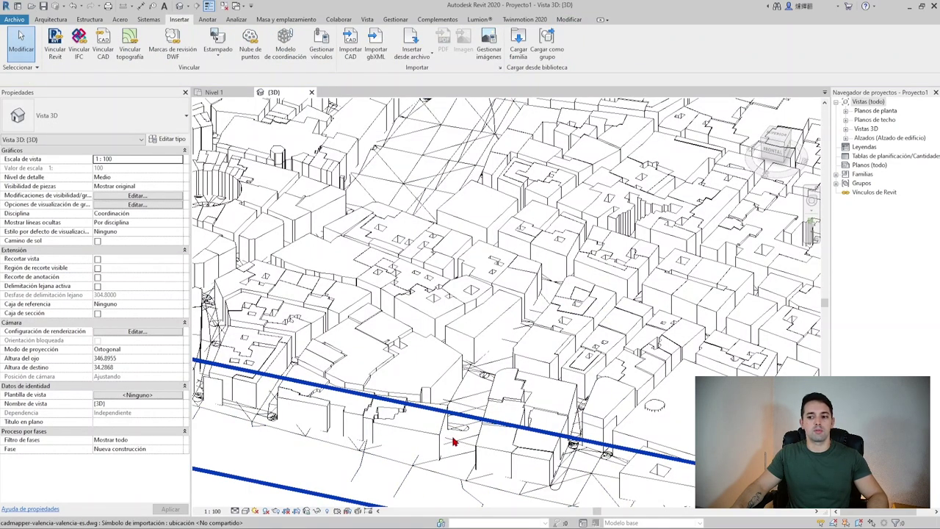
# Step: Query the imported model's contour line and ground face, then hide the topography layer in this view
pyautogui.click(456, 455)
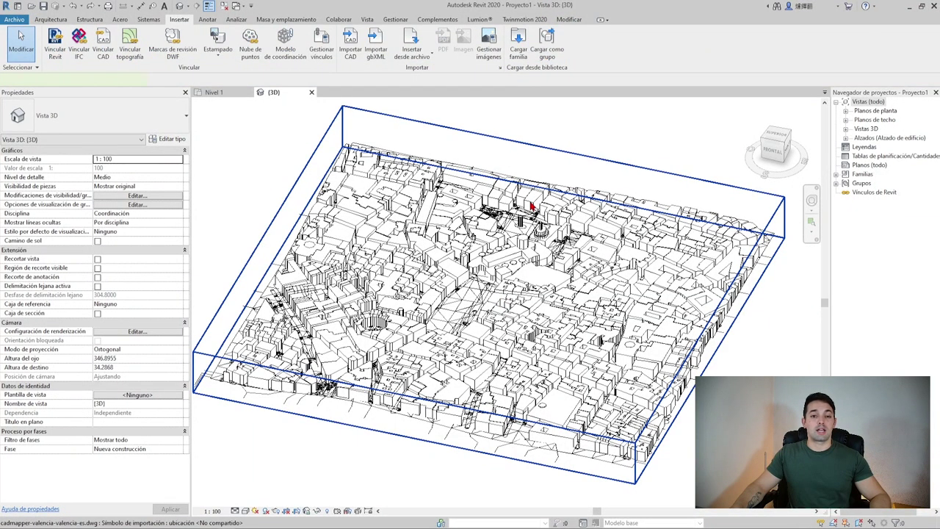
pyautogui.click(533, 208)
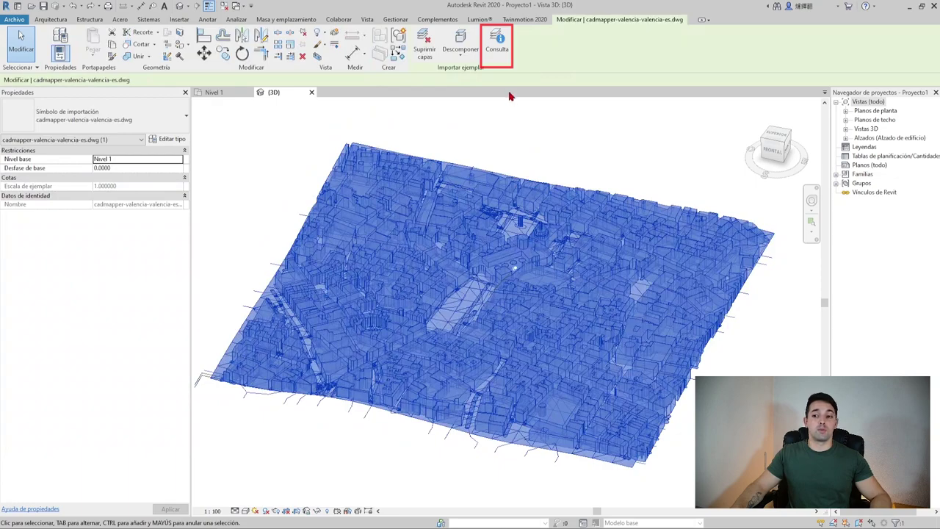
pyautogui.click(498, 45)
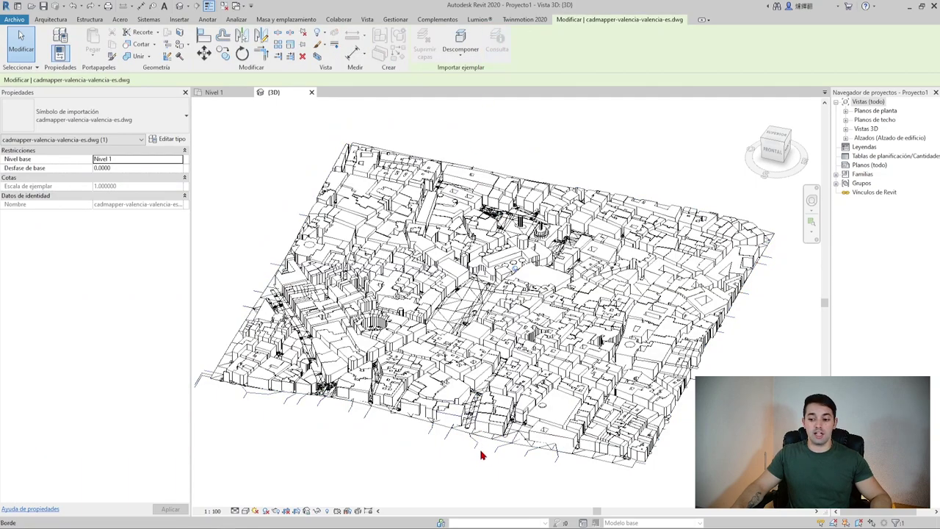
pyautogui.scroll(3, 481, 455)
pyautogui.scroll(3, 475, 436)
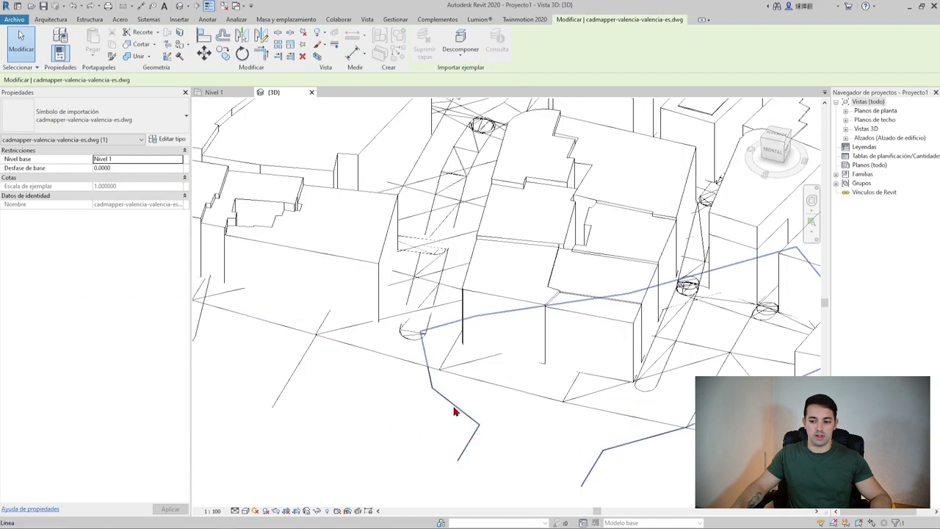
pyautogui.click(454, 412)
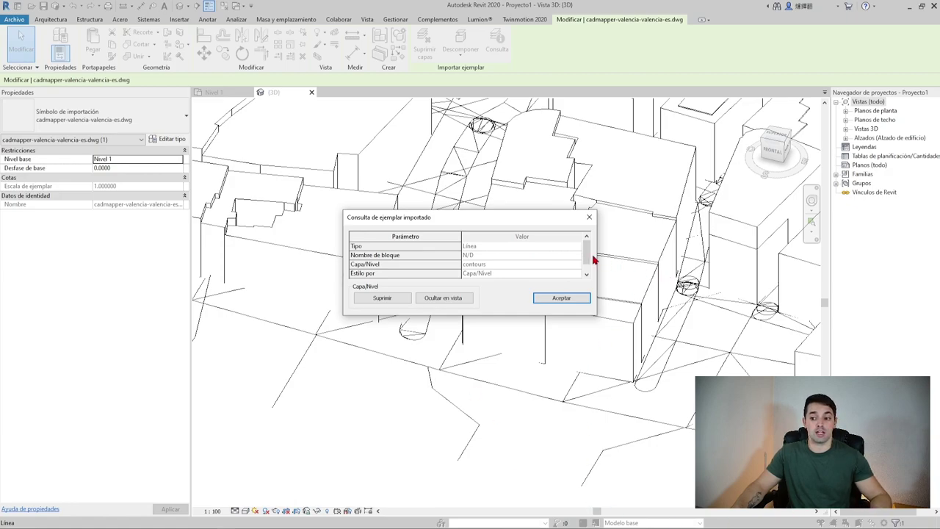
pyautogui.click(561, 298)
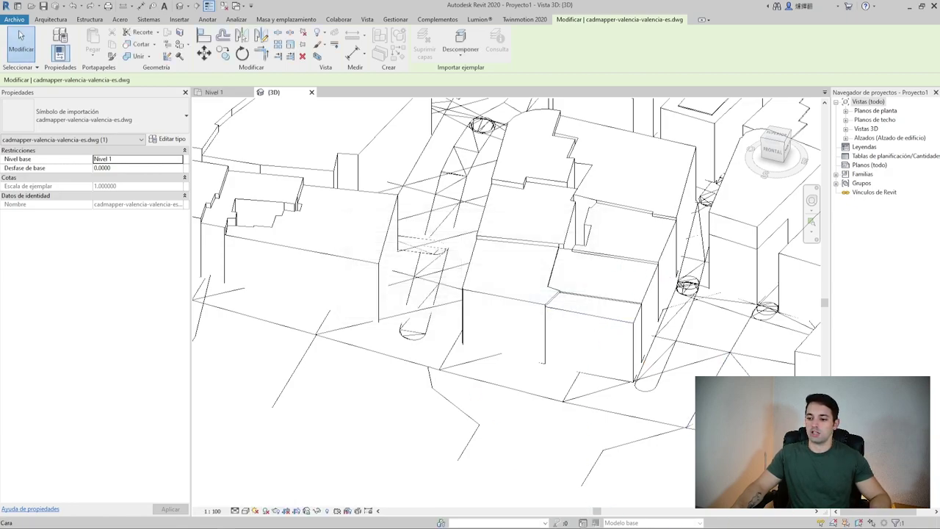
pyautogui.click(465, 260)
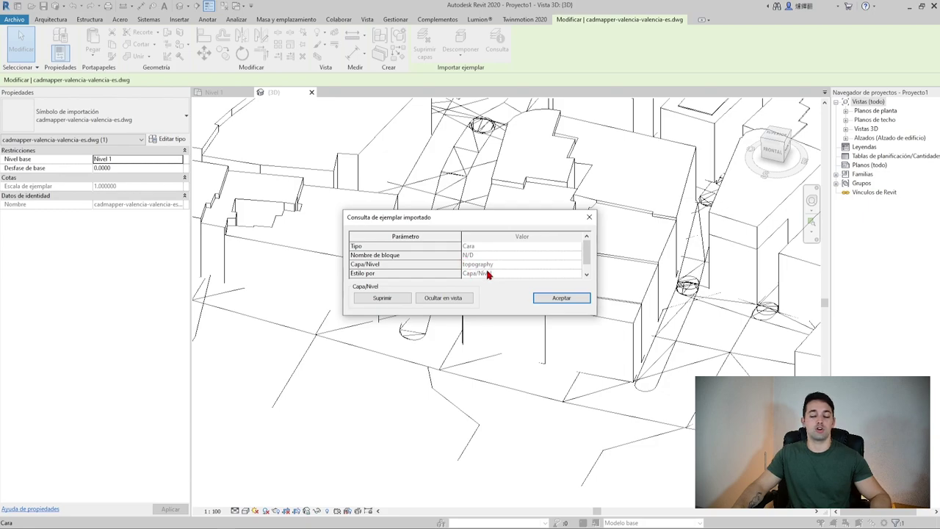
pyautogui.click(448, 298)
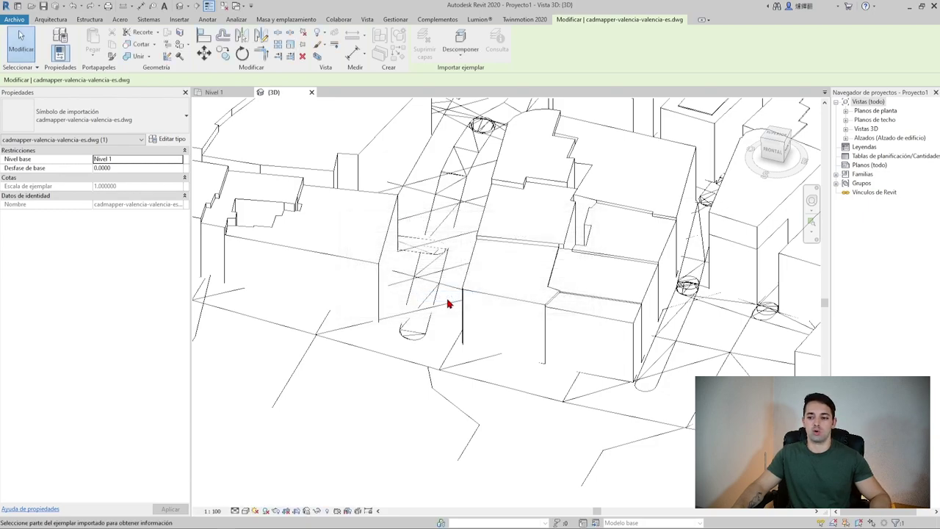
# Step: Switch the 3D view to the Realista visual style to shade the city buildings
pyautogui.scroll(-3, 463, 312)
pyautogui.scroll(-3, 491, 213)
pyautogui.moveTo(454, 249); pyautogui.dragTo(380, 436, button='middle')
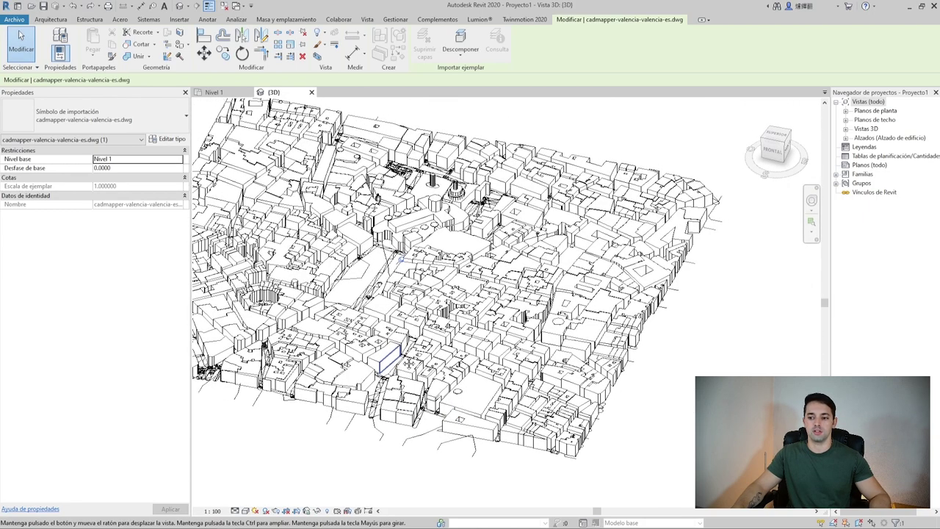
pyautogui.moveTo(409, 363); pyautogui.dragTo(497, 388, button='middle')
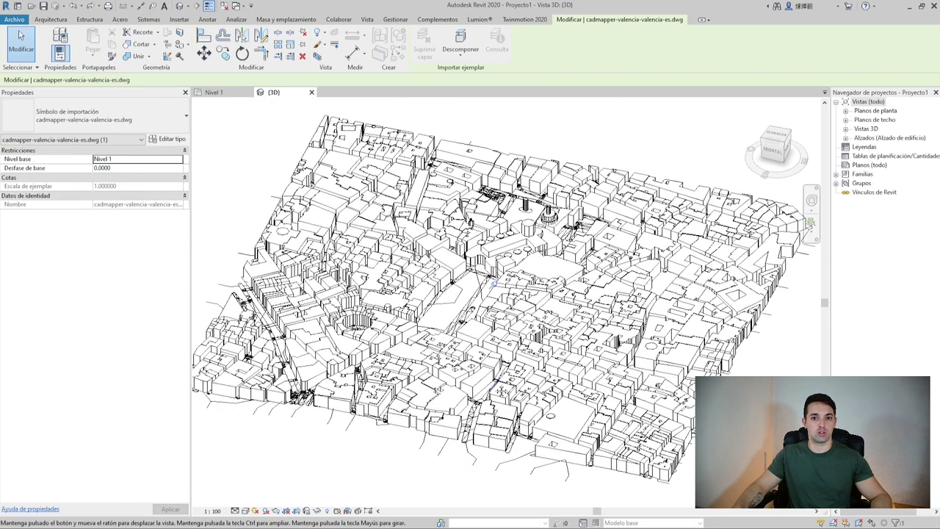
pyautogui.click(245, 511)
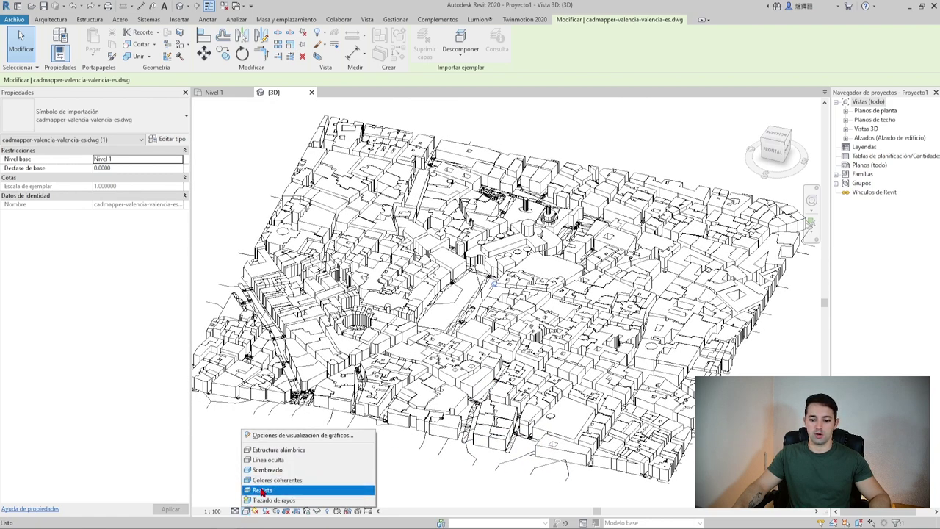
pyautogui.click(263, 490)
pyautogui.scroll(4, 440, 316)
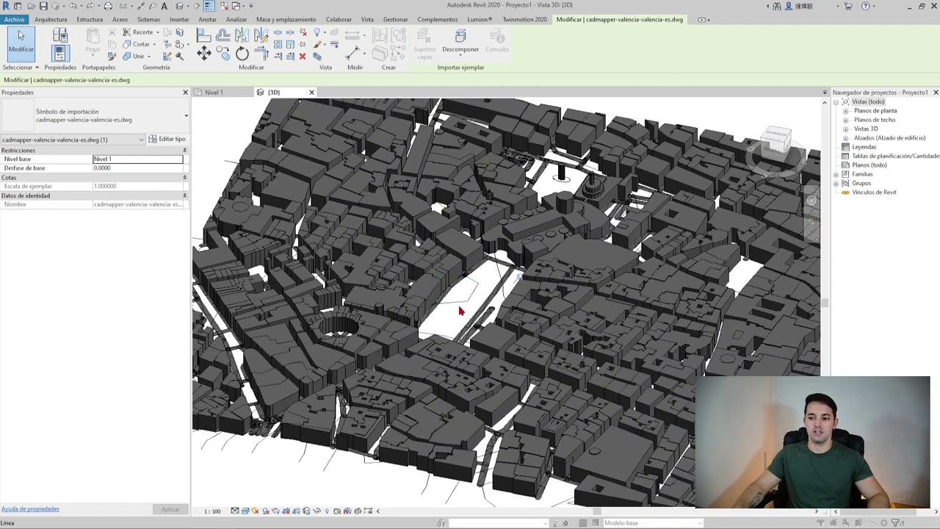
pyautogui.scroll(-3, 516, 300)
pyautogui.scroll(-2, 507, 308)
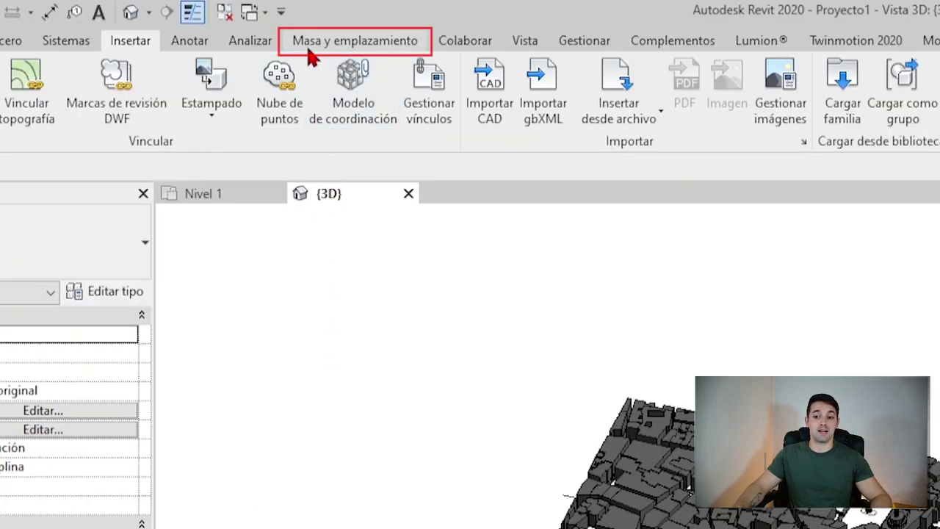
# Step: Generate a topographic surface from the imported Valencia DWG, using points from only the contours layer
pyautogui.click(311, 46)
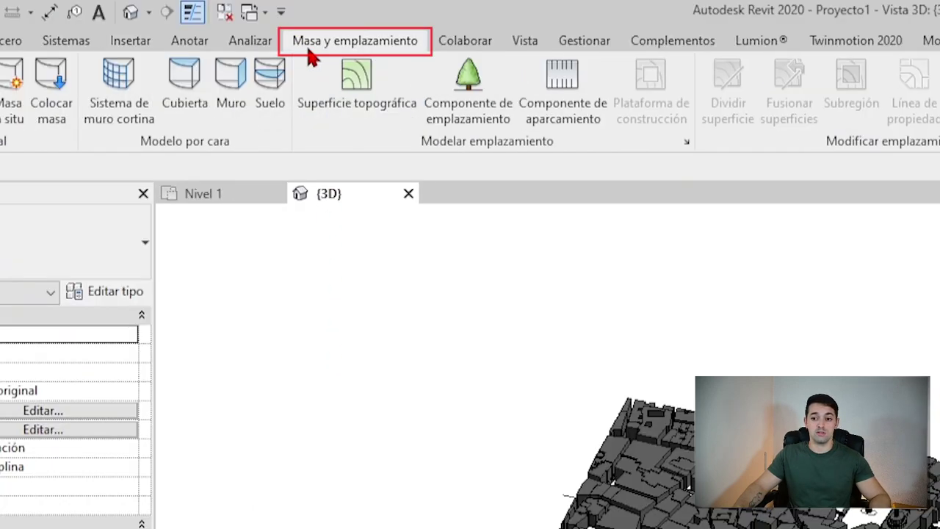
pyautogui.click(365, 86)
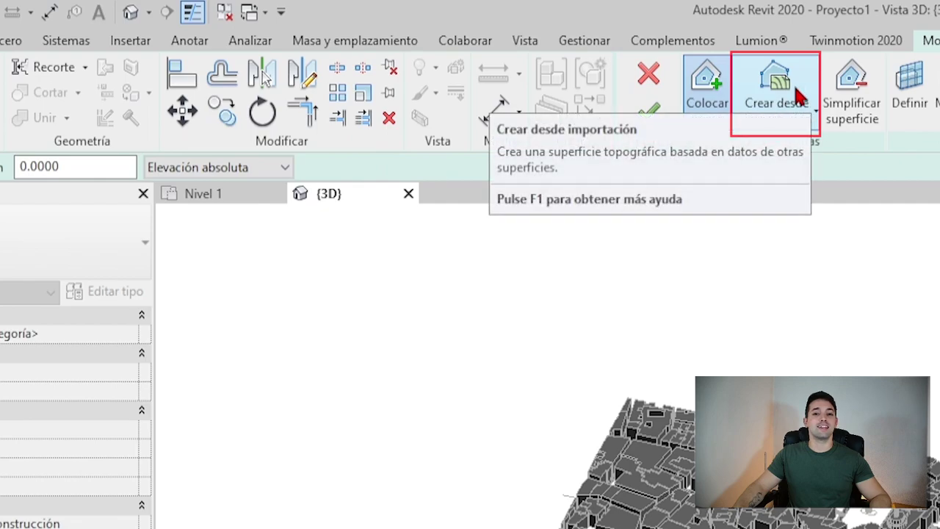
pyautogui.click(799, 96)
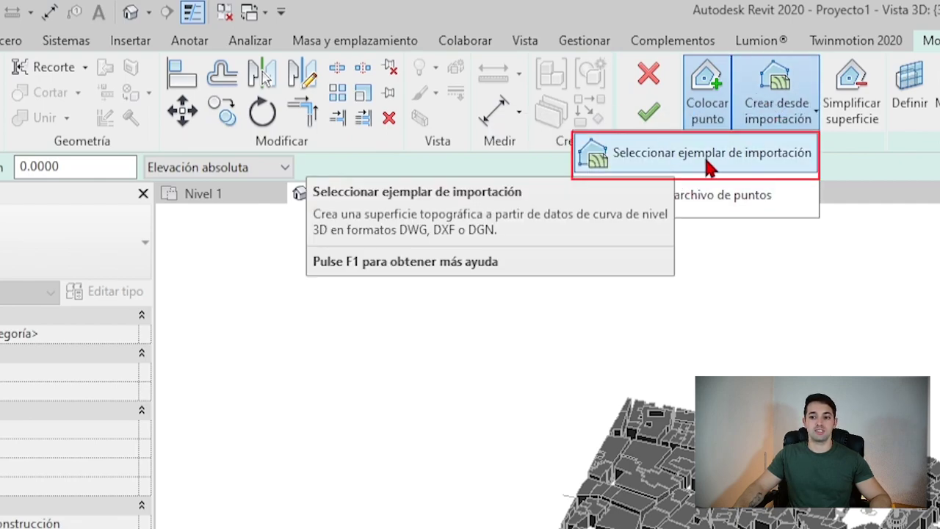
pyautogui.click(674, 155)
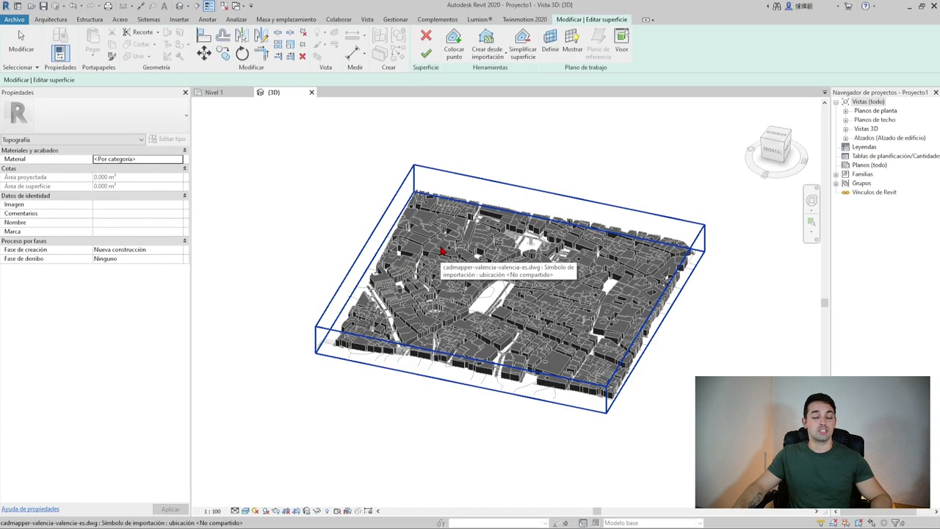
pyautogui.click(433, 224)
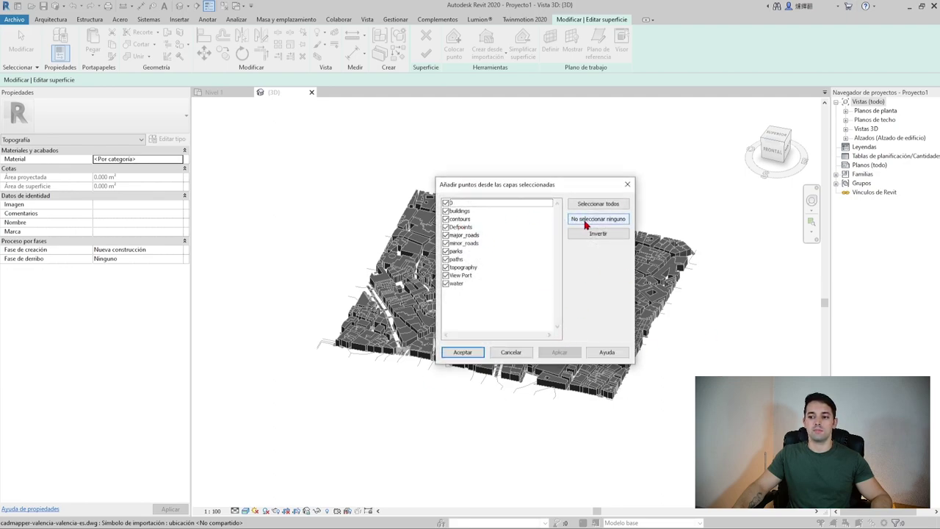
pyautogui.click(582, 225)
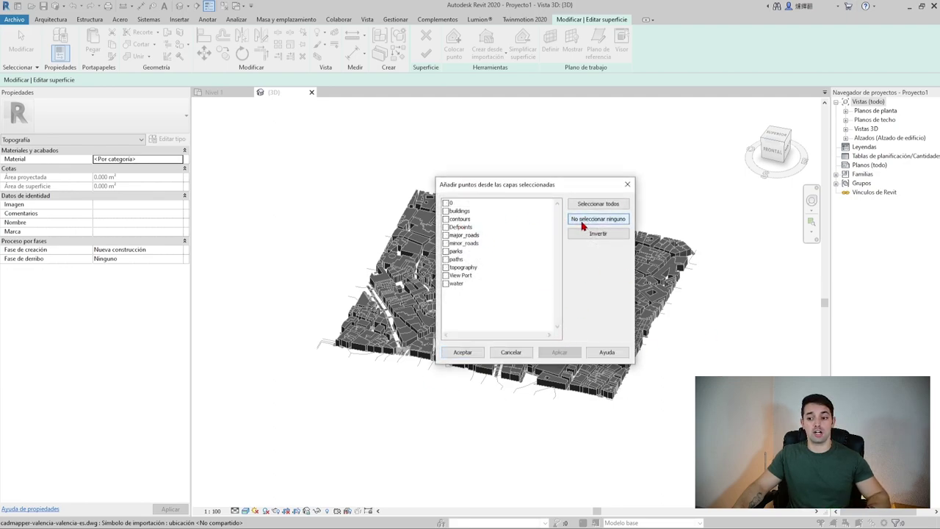
pyautogui.click(445, 219)
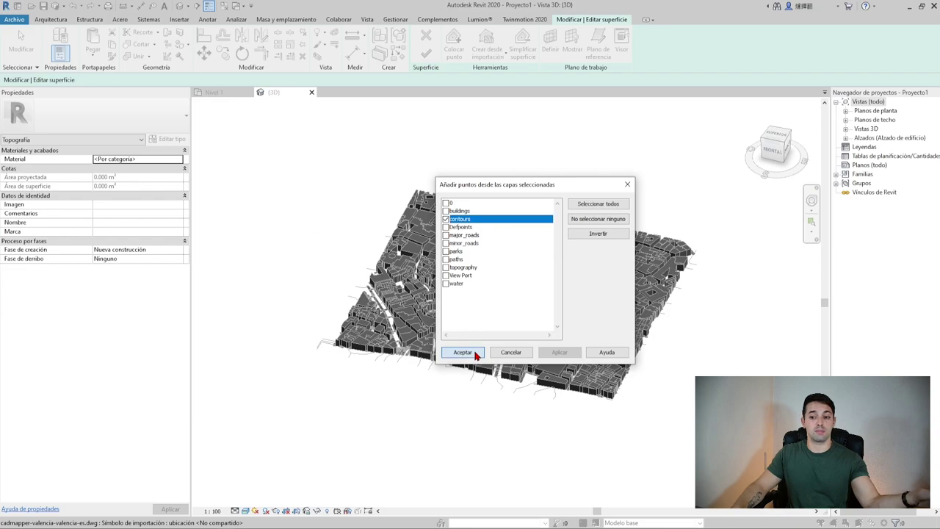
pyautogui.click(475, 355)
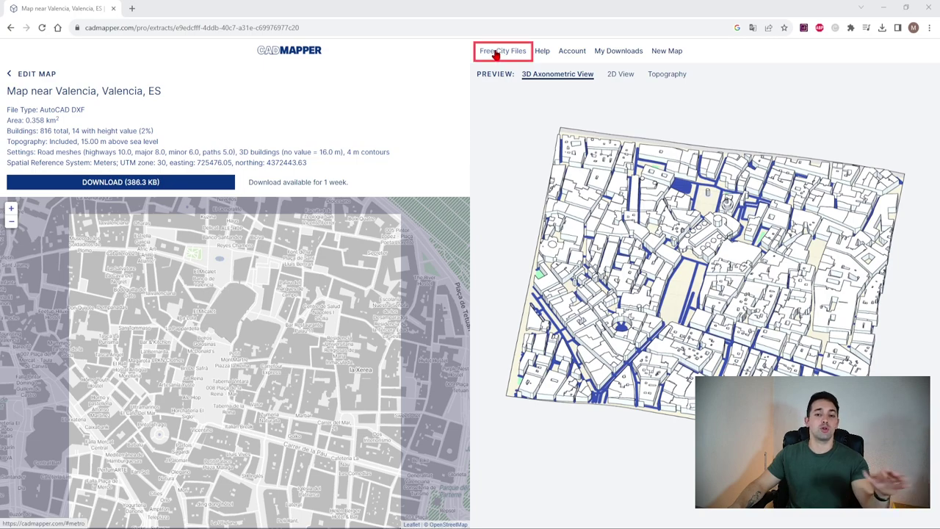
# Step: Open Cadmapper's Free City Files page and browse the downloadable cities grouped by continent
pyautogui.click(496, 54)
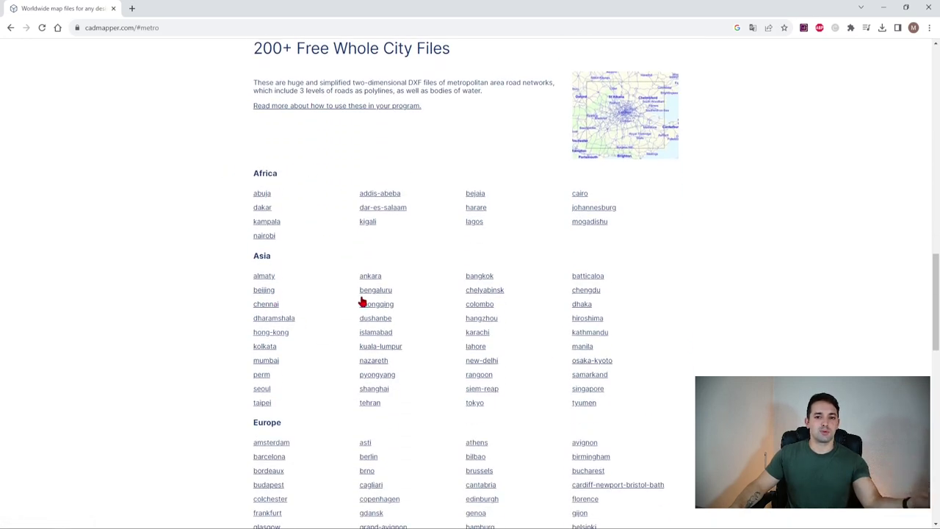
pyautogui.scroll(-2, 361, 302)
pyautogui.scroll(-3, 433, 296)
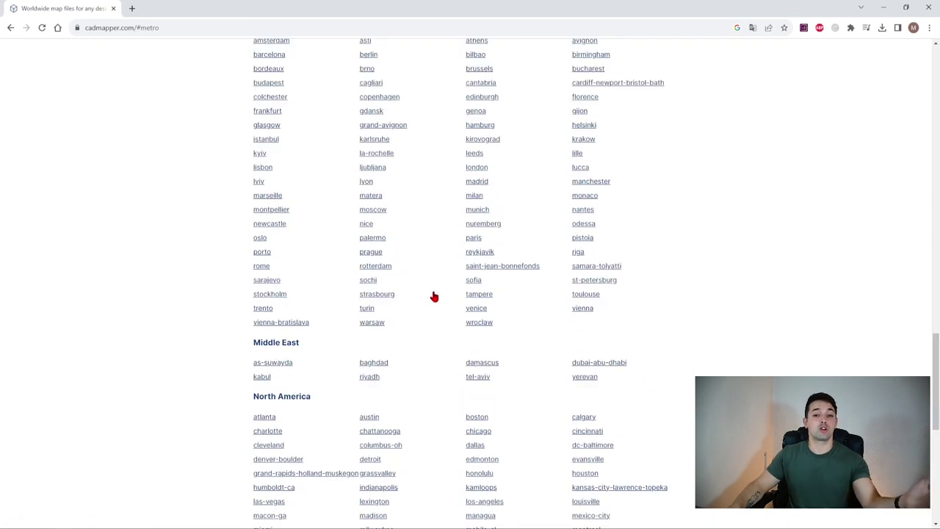
pyautogui.scroll(5, 431, 297)
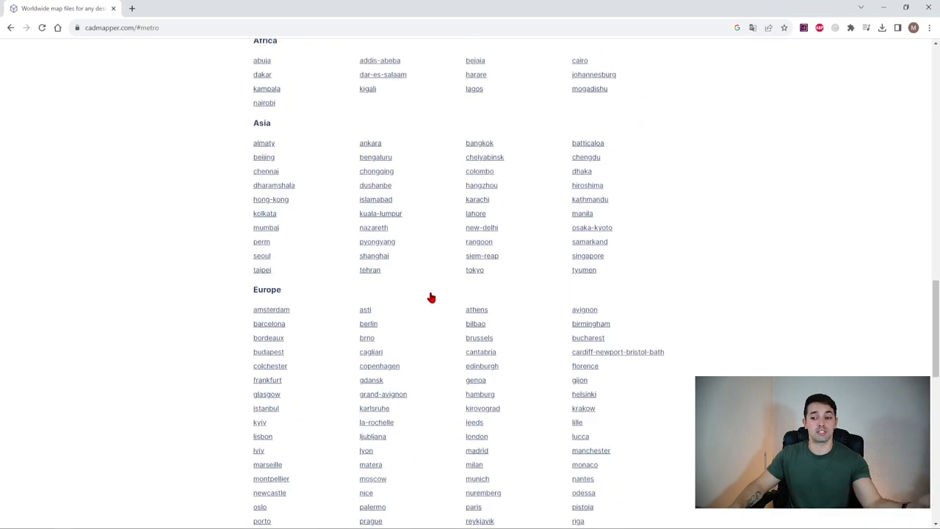